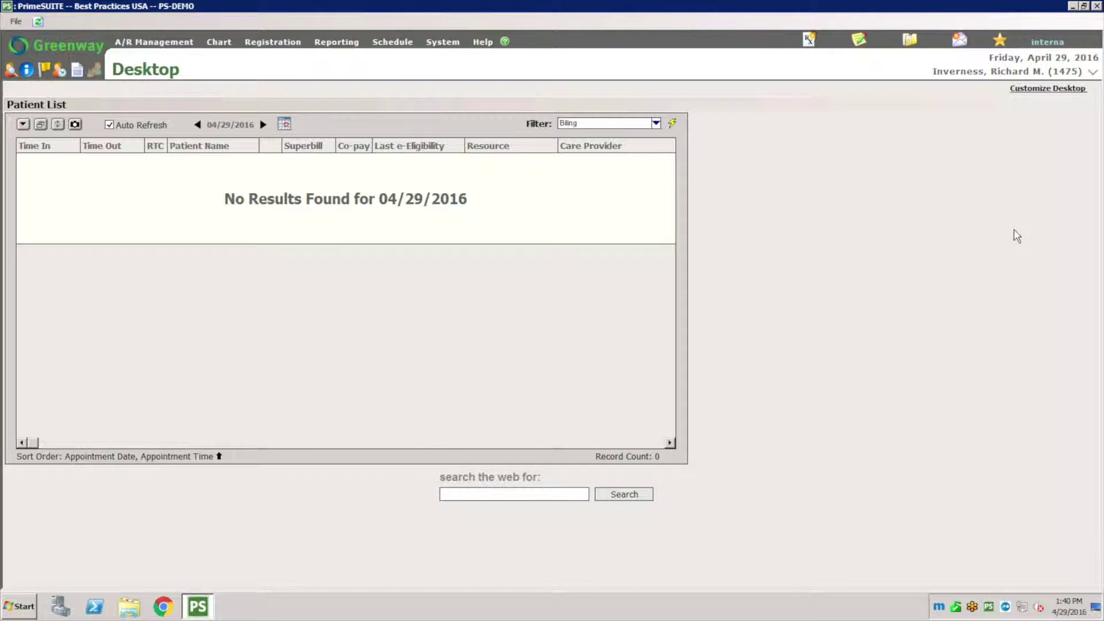
Reload the Desktop and add the Collections Work List (4 worked, 73 remaining) to it
left_click(73, 50)
left_click(1038, 91)
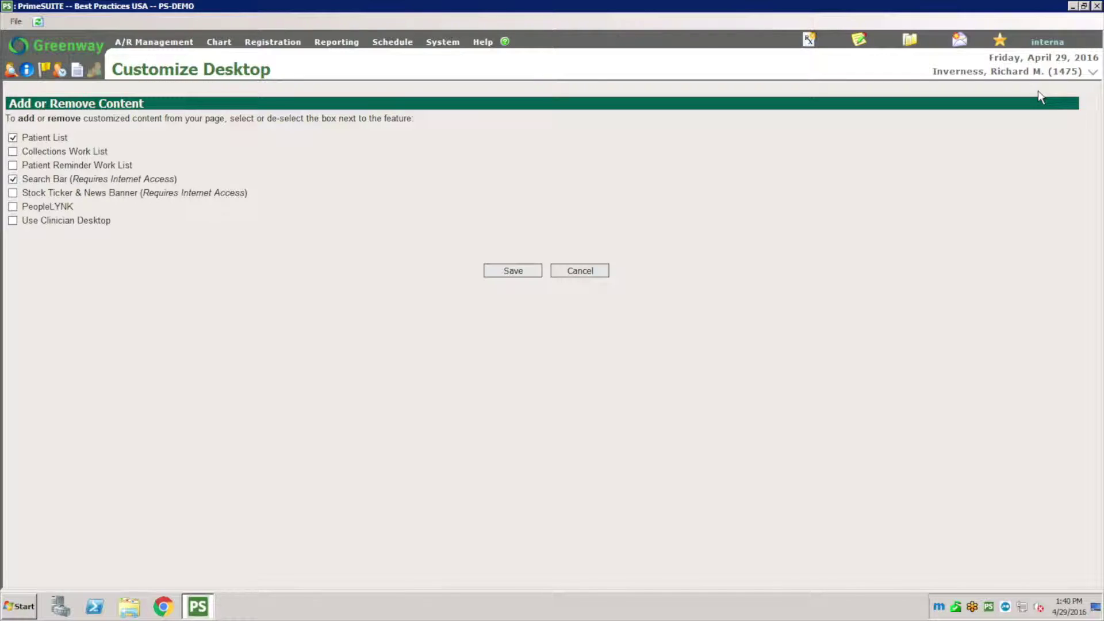
left_click(14, 152)
left_click(508, 273)
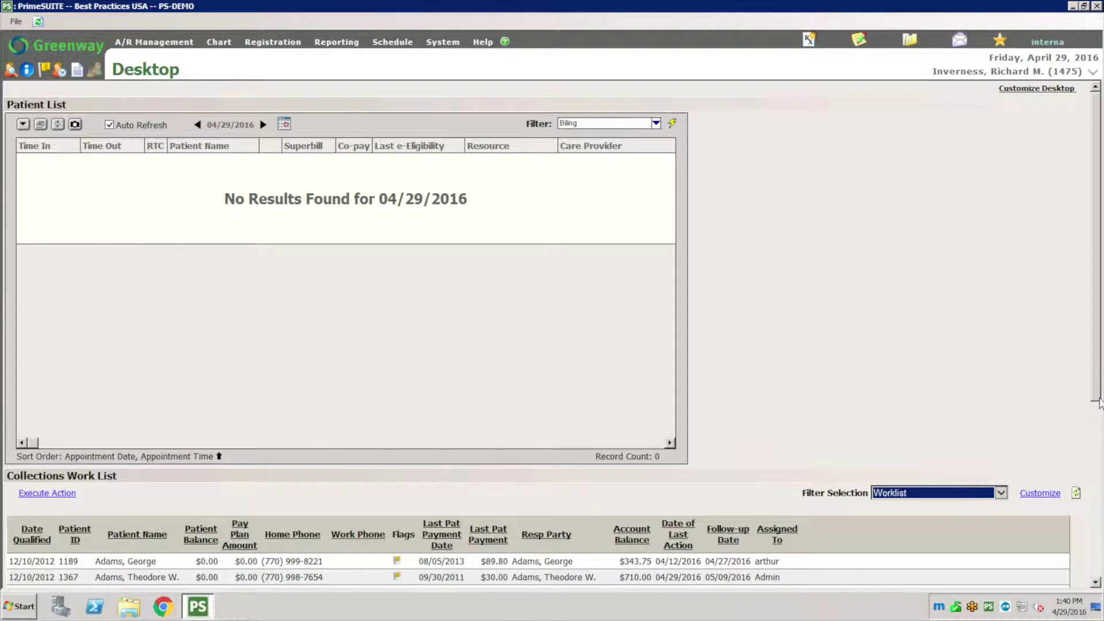
scroll(1099, 483, "down", 5)
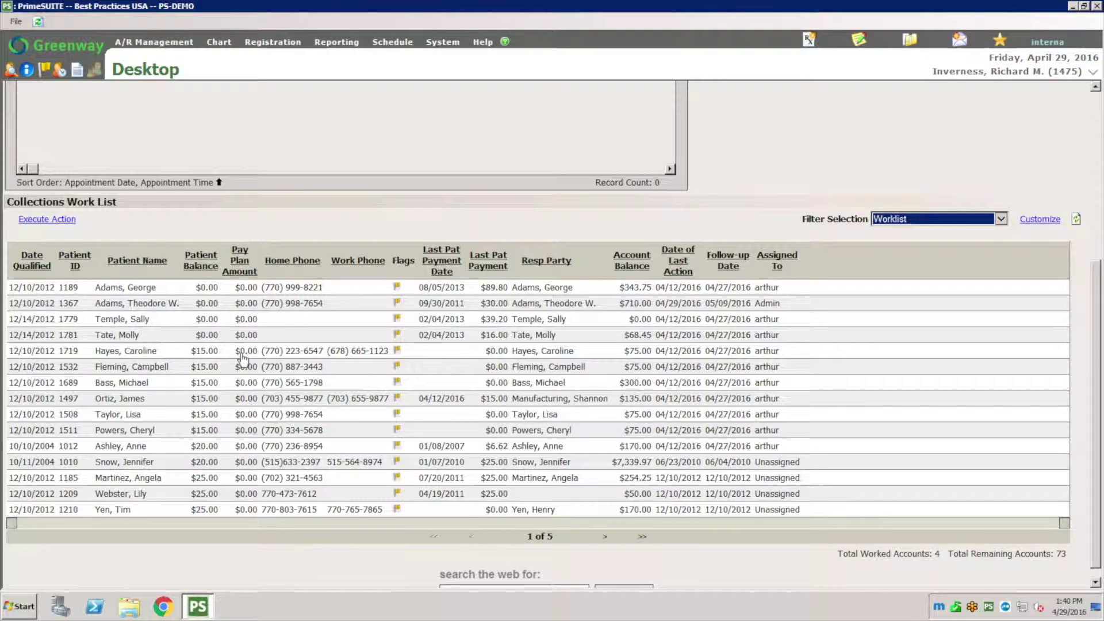
Go from the A/R Management menu to the Collections Admin Configuration page
left_click(145, 46)
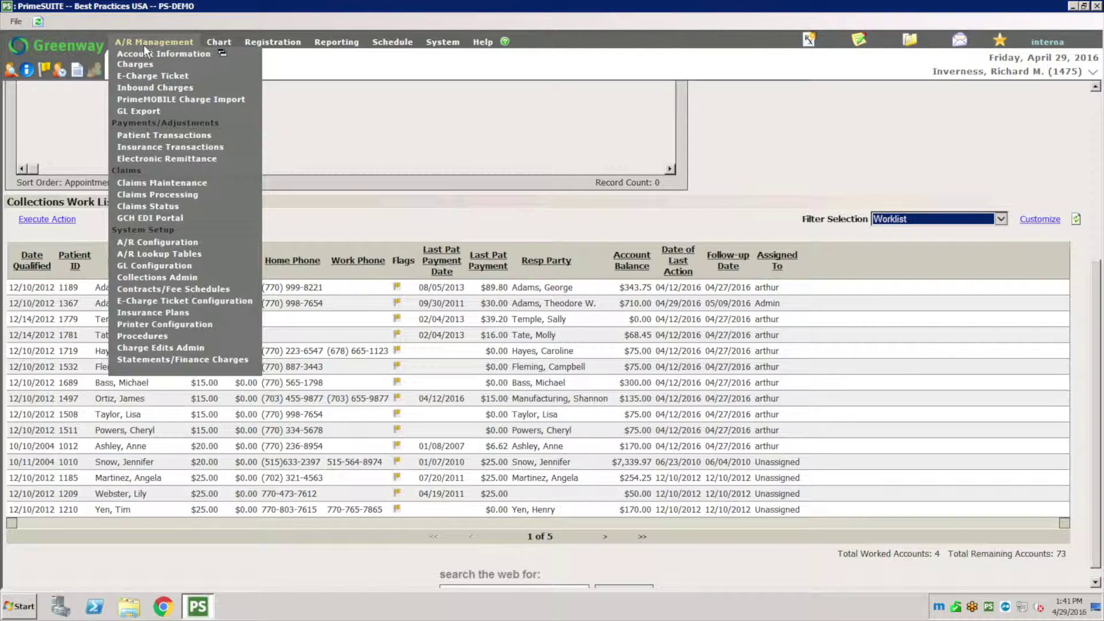
left_click(193, 283)
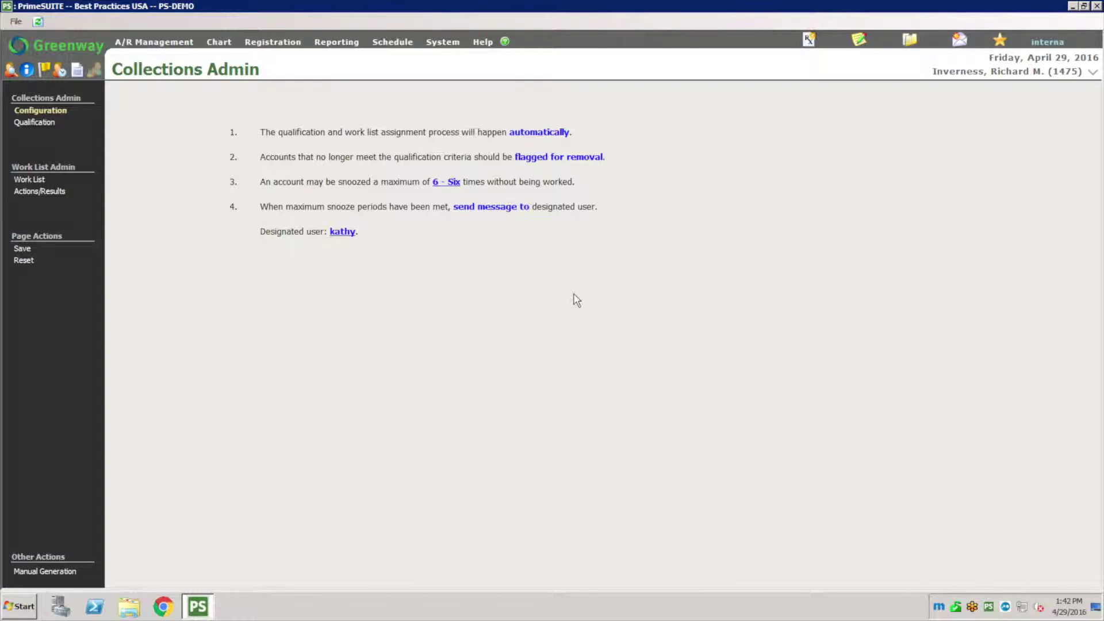
Open Qualification, toggle Data Type to Account Balance and back to Patient Balance, then view Exclude Flags
left_click(35, 122)
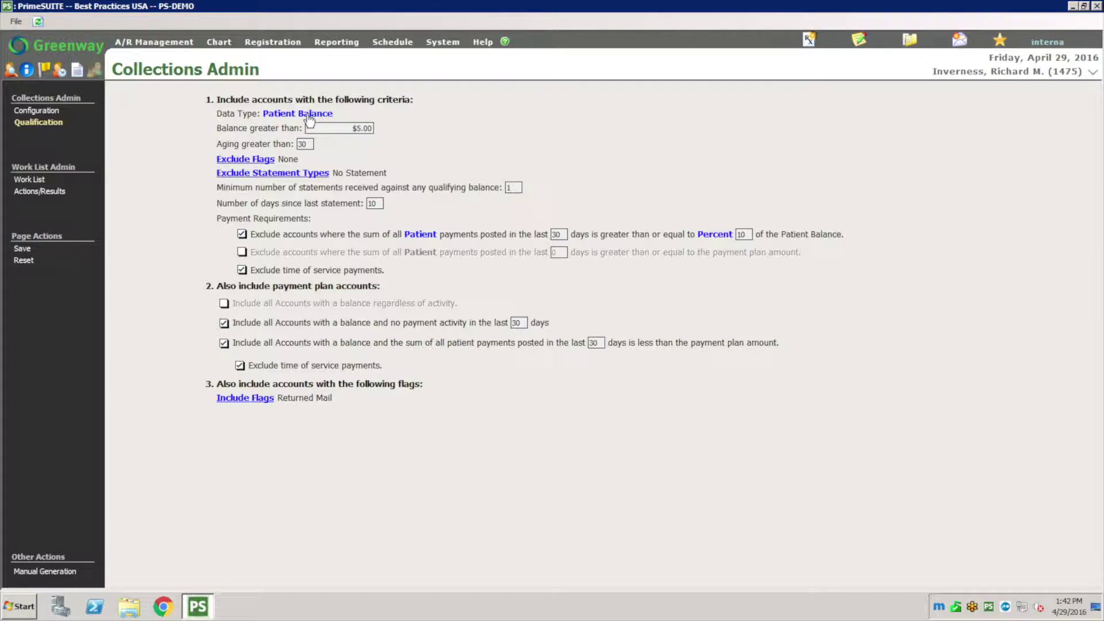
left_click(311, 117)
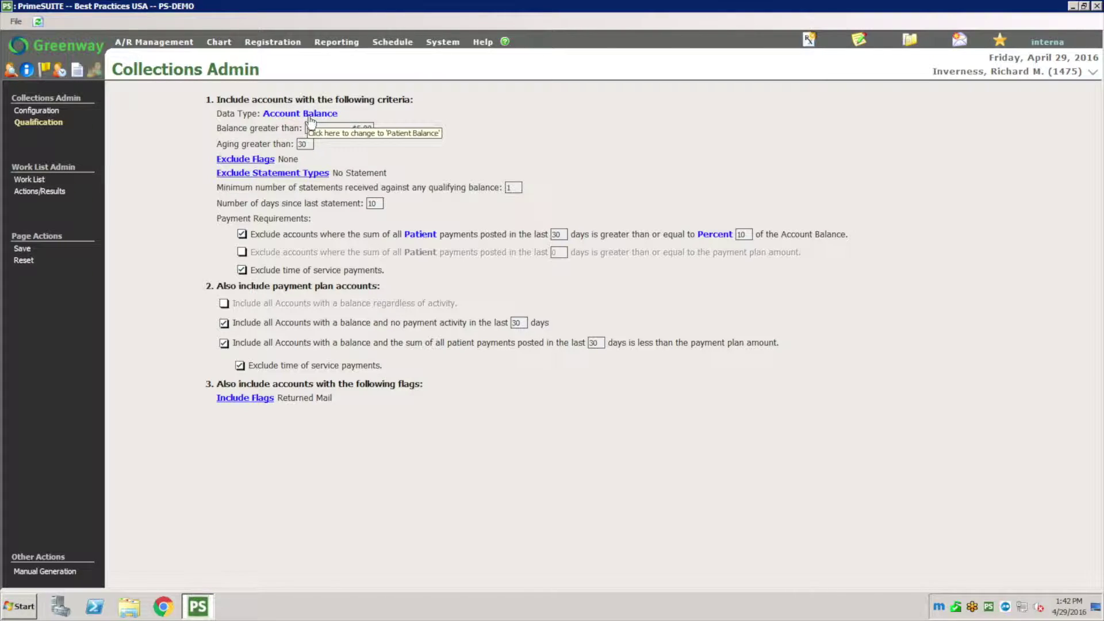
left_click(310, 116)
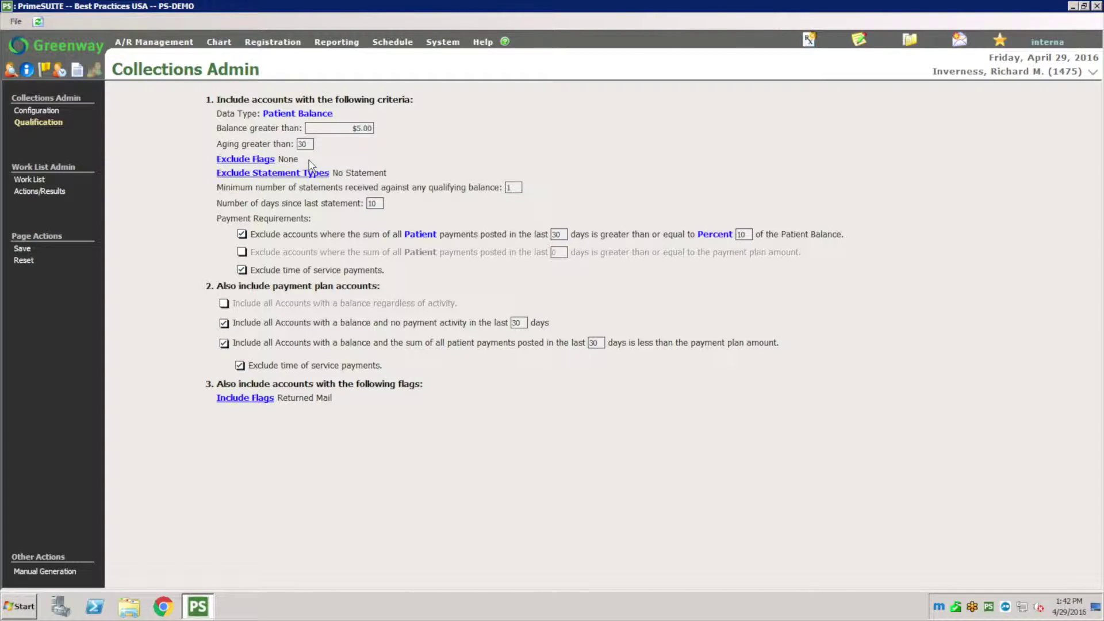
left_click(268, 165)
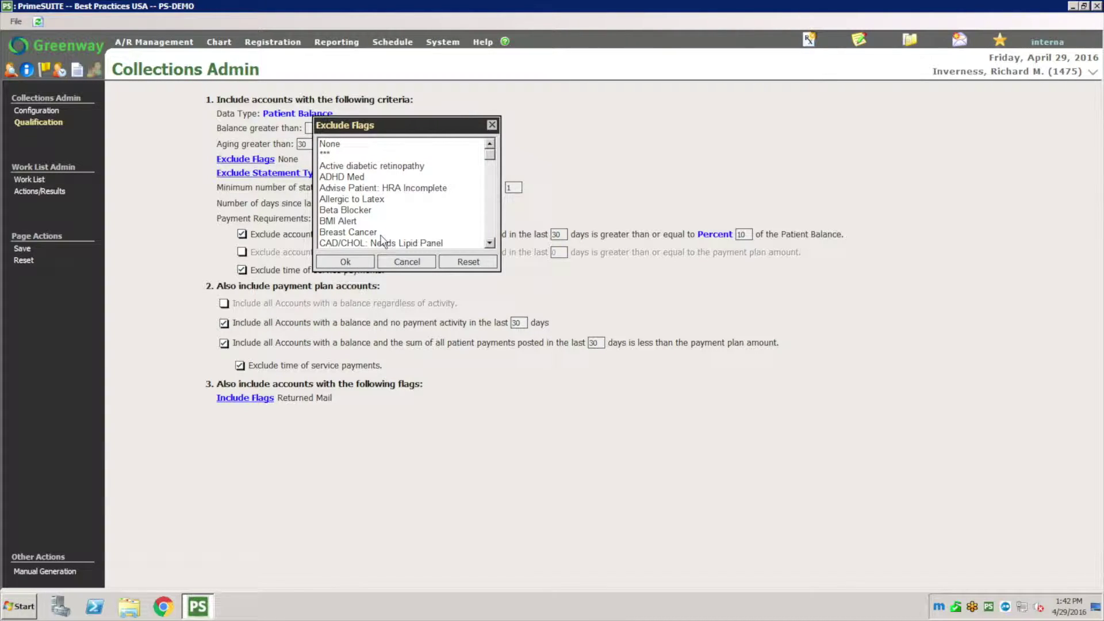
left_click(492, 125)
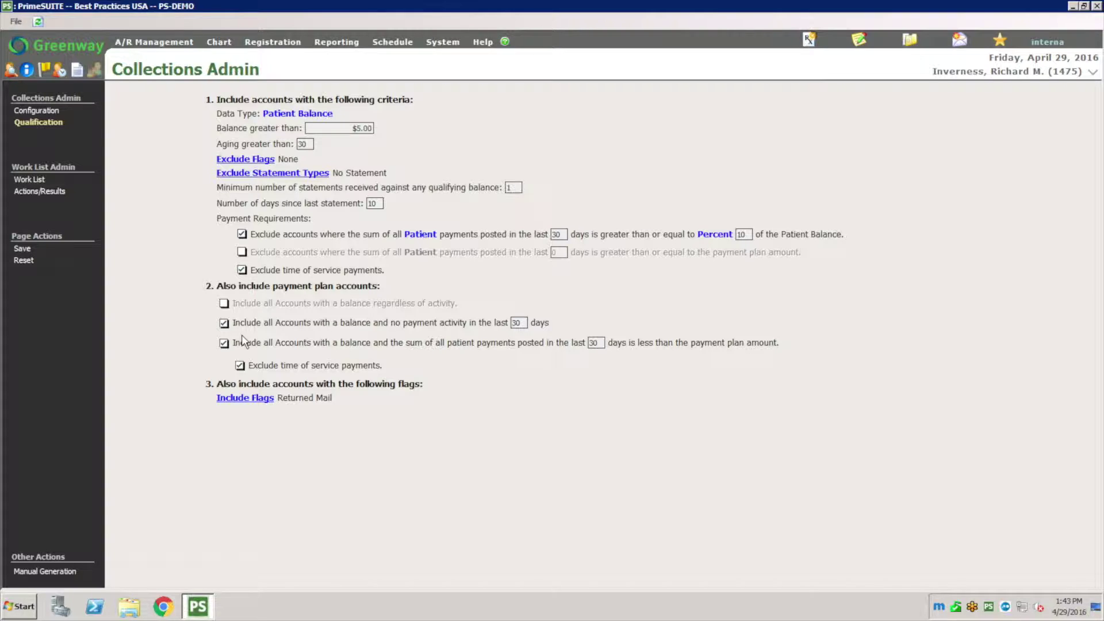
Review the first collection work list's details and actions, then go back to the Desktop
left_click(38, 182)
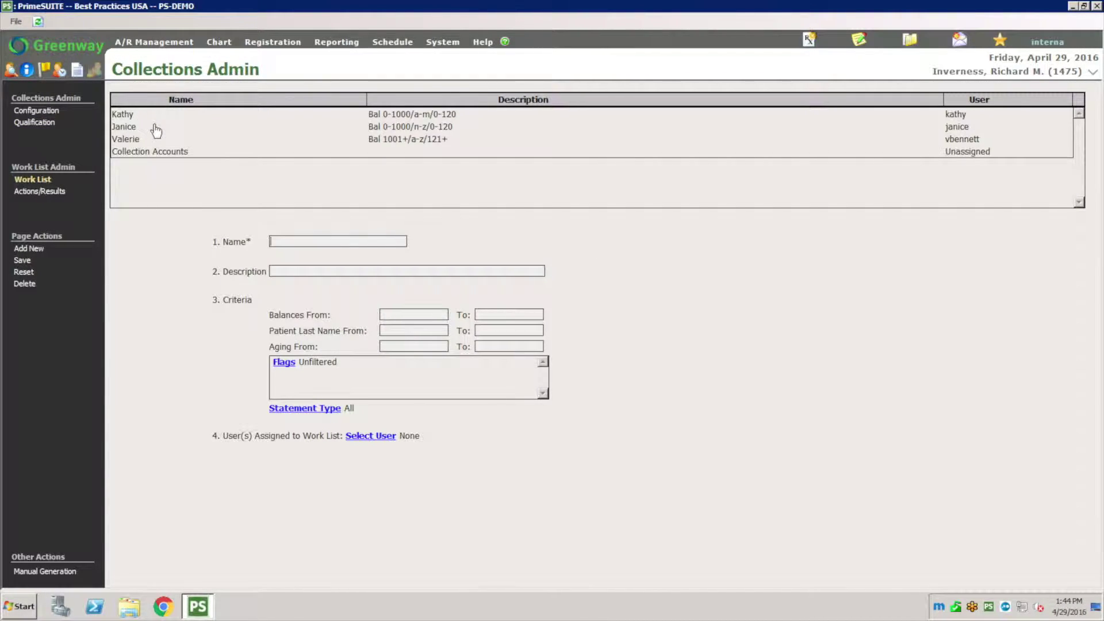
left_click(135, 116)
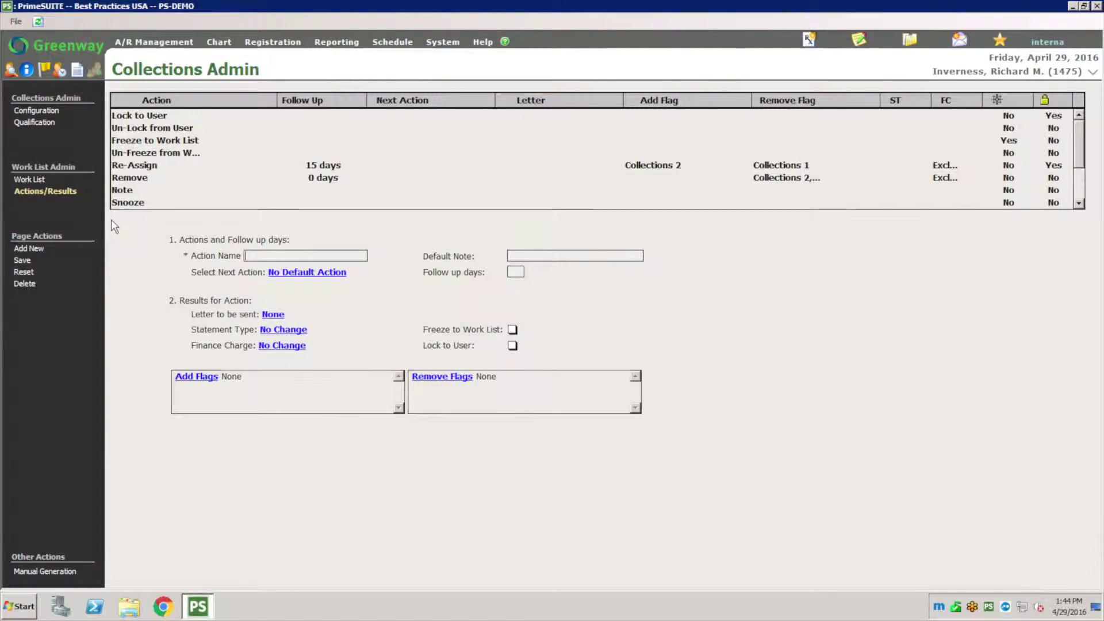
left_click(86, 49)
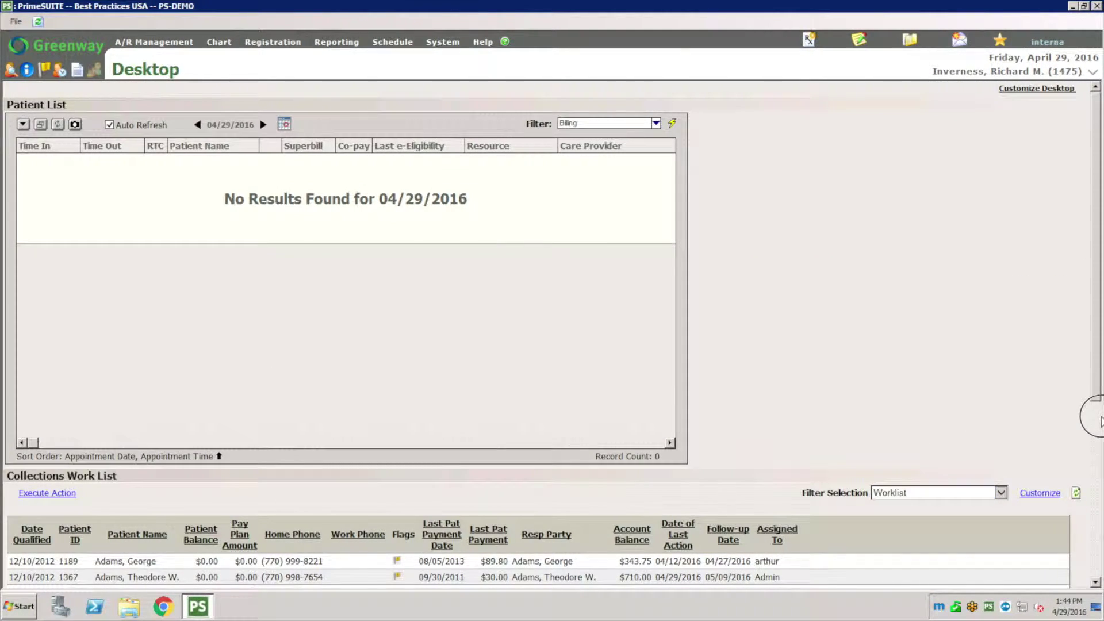
Sort the Collections Work List by Patient Balance, highest first
left_click_drag(1098, 408, 1094, 582)
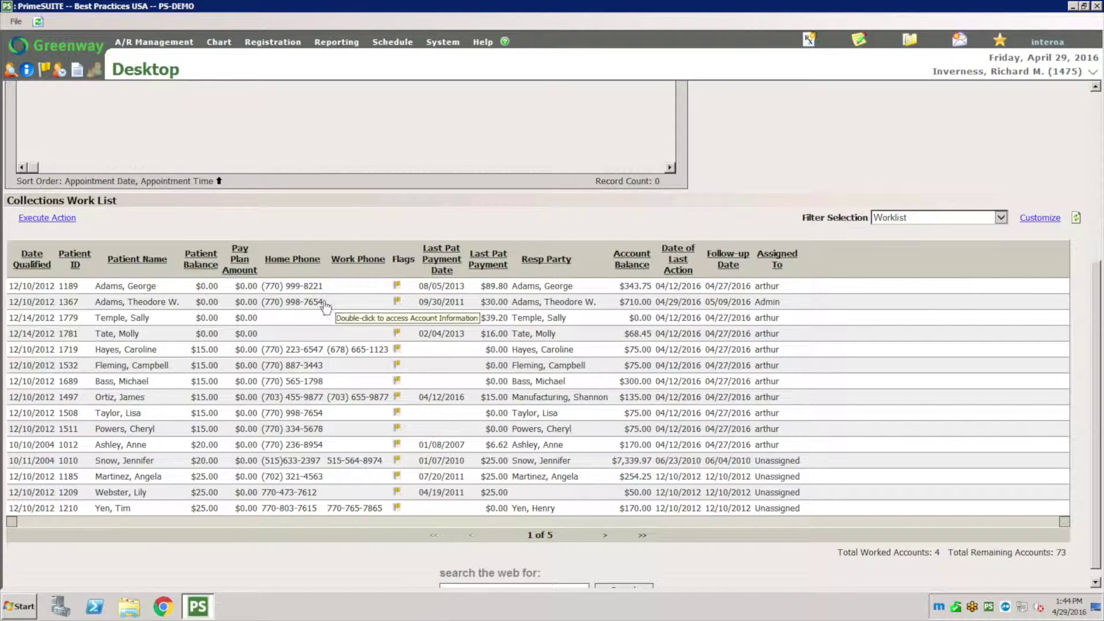
left_click(200, 263)
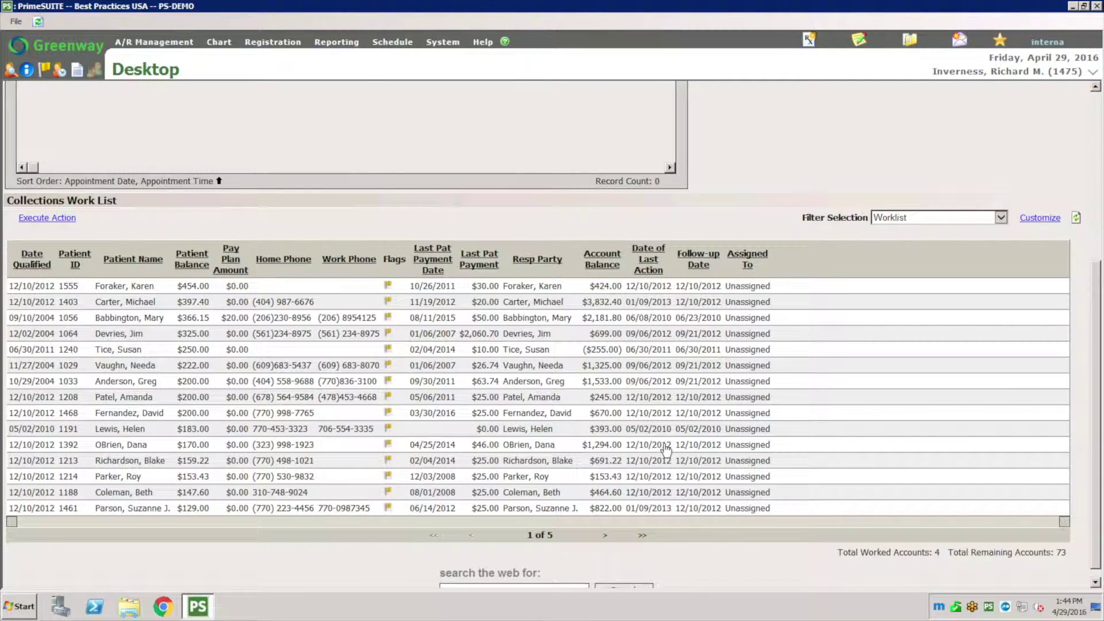
left_click(656, 265)
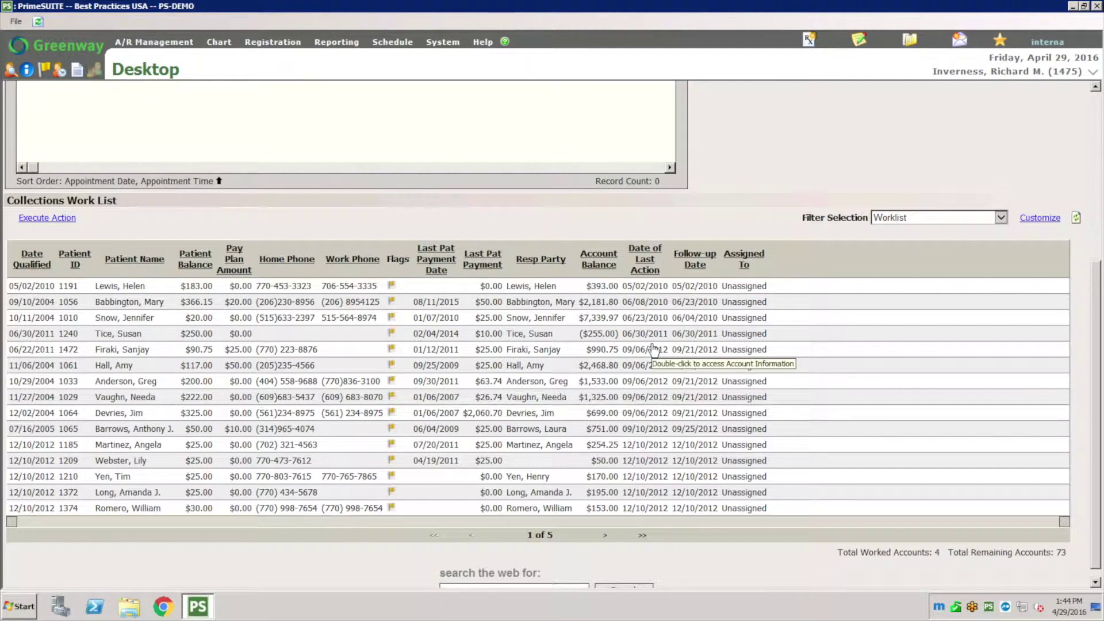
left_click(203, 268)
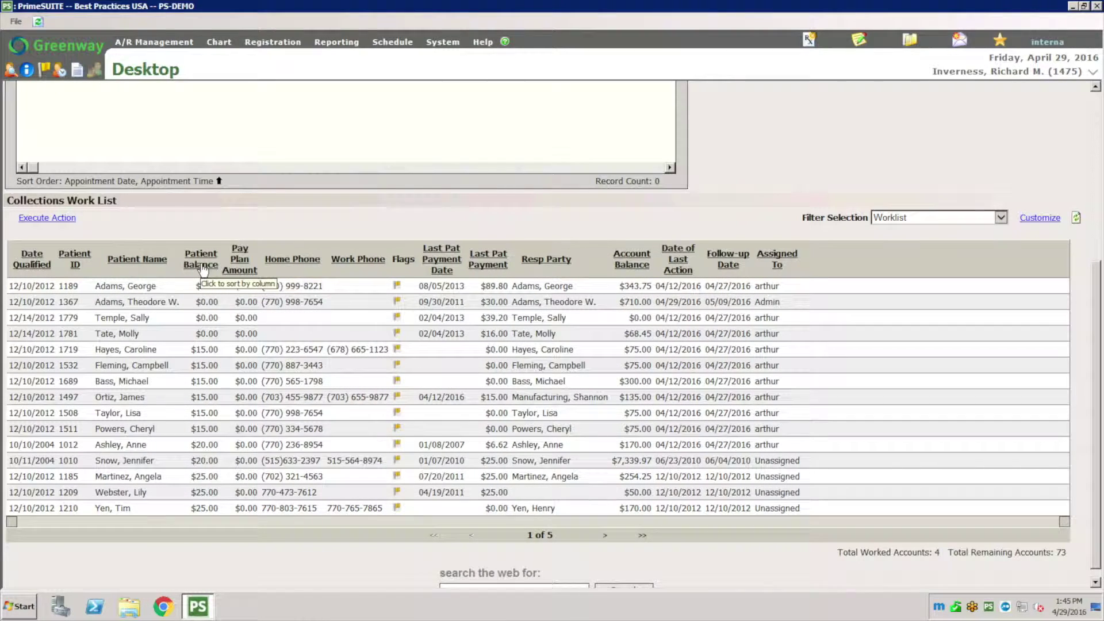
left_click(203, 267)
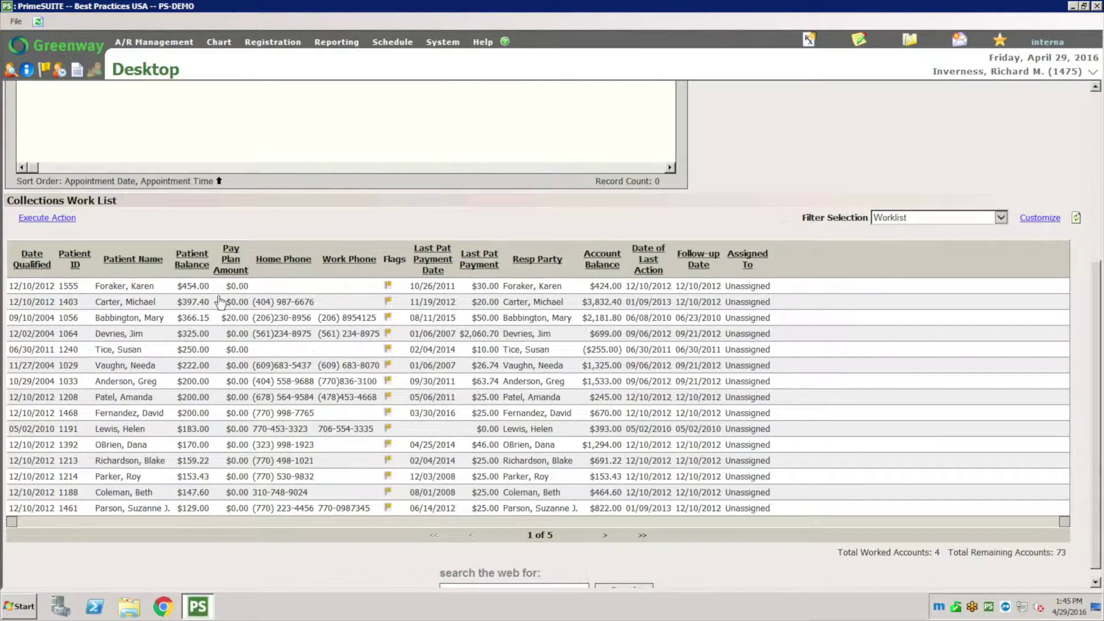
Select every account from the $454.00 top row through the last, and open Execute Action
left_click(154, 291)
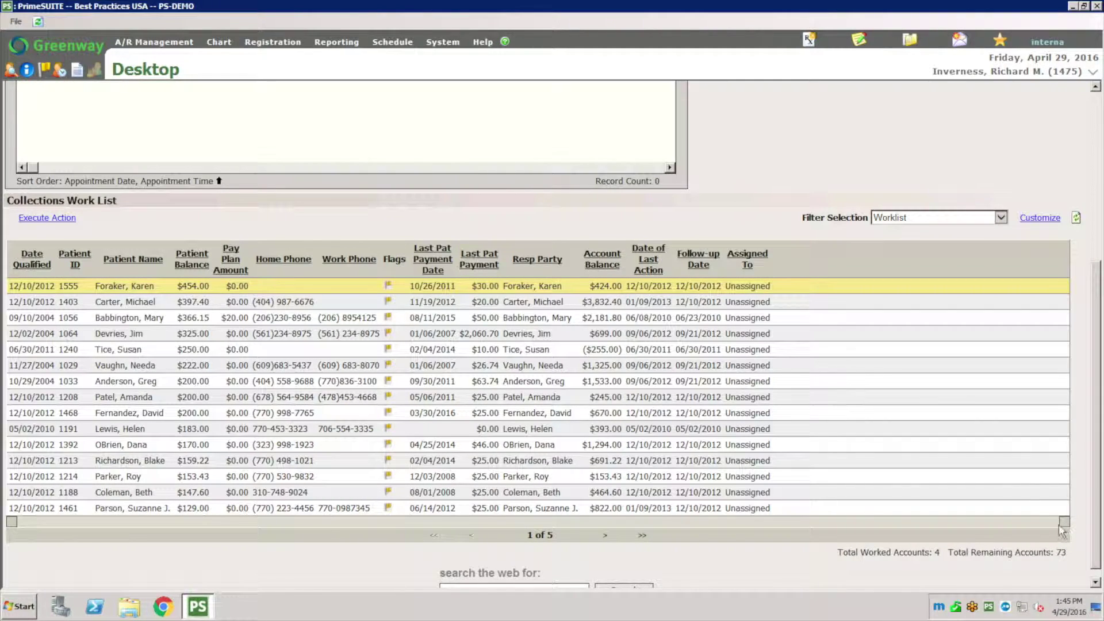
left_click(207, 513)
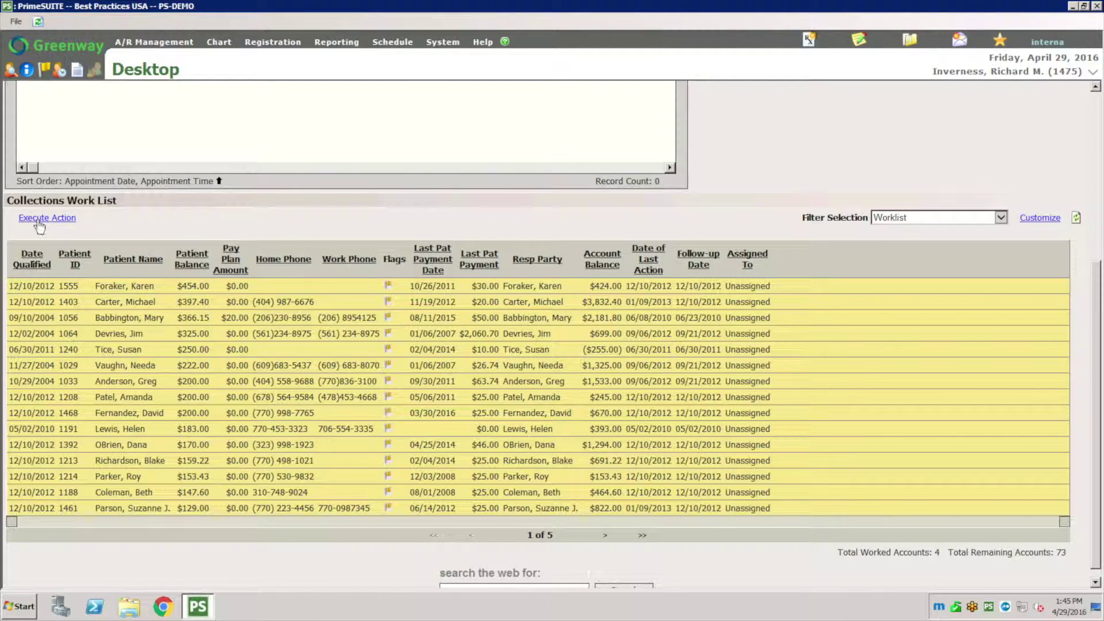
left_click(44, 218)
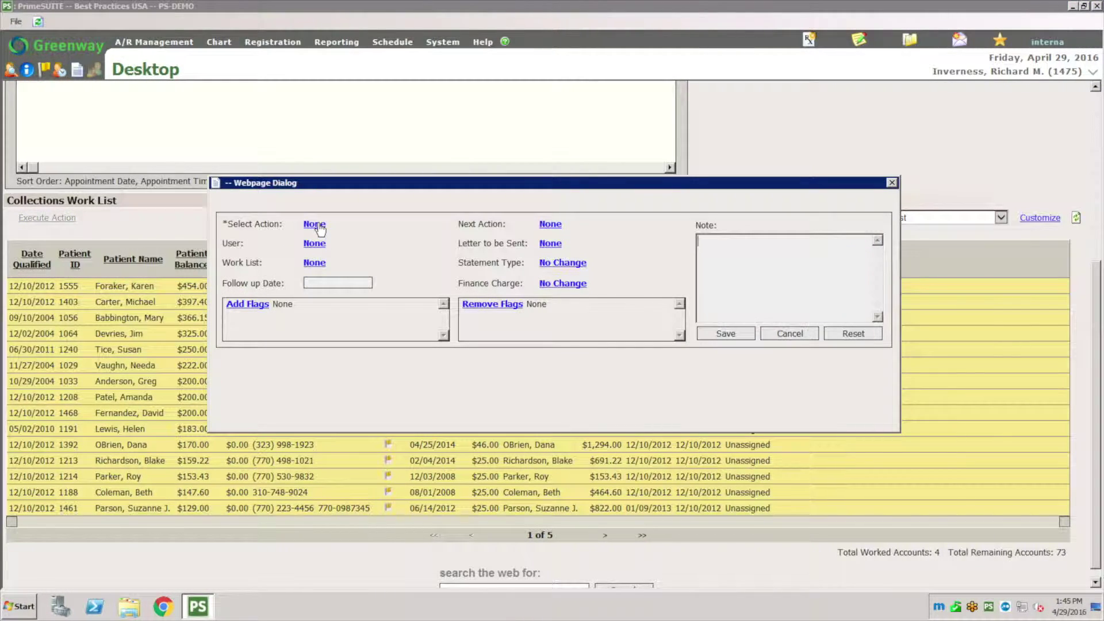
In Execute Action, choose Final Notice, next action Call patient, and letter Collection Letter 1 (v4)
left_click(315, 226)
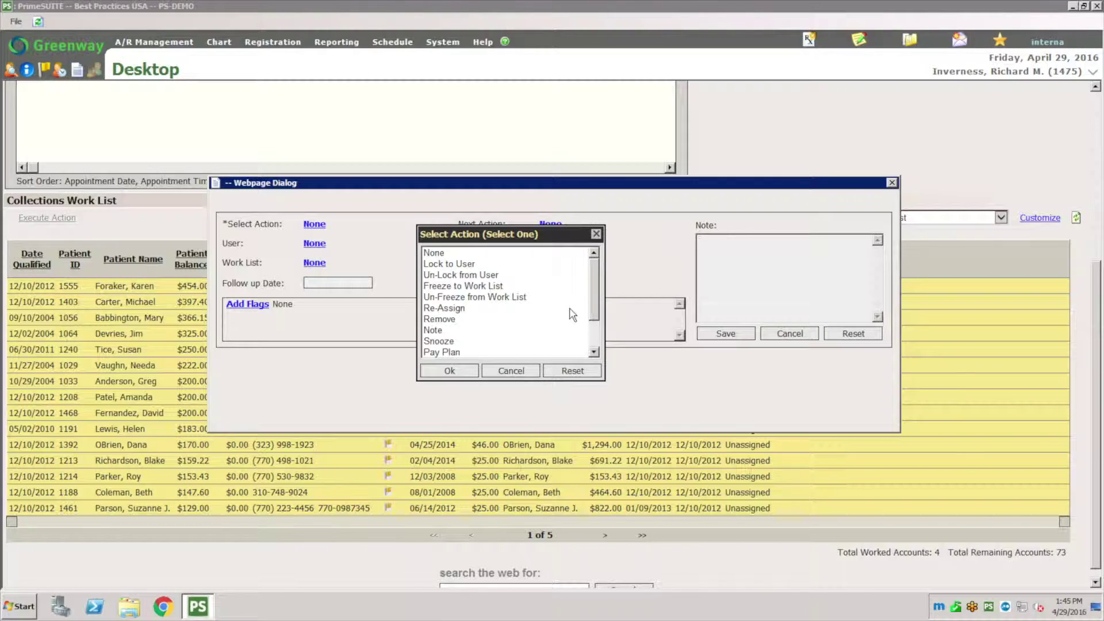
left_click_drag(594, 307, 596, 352)
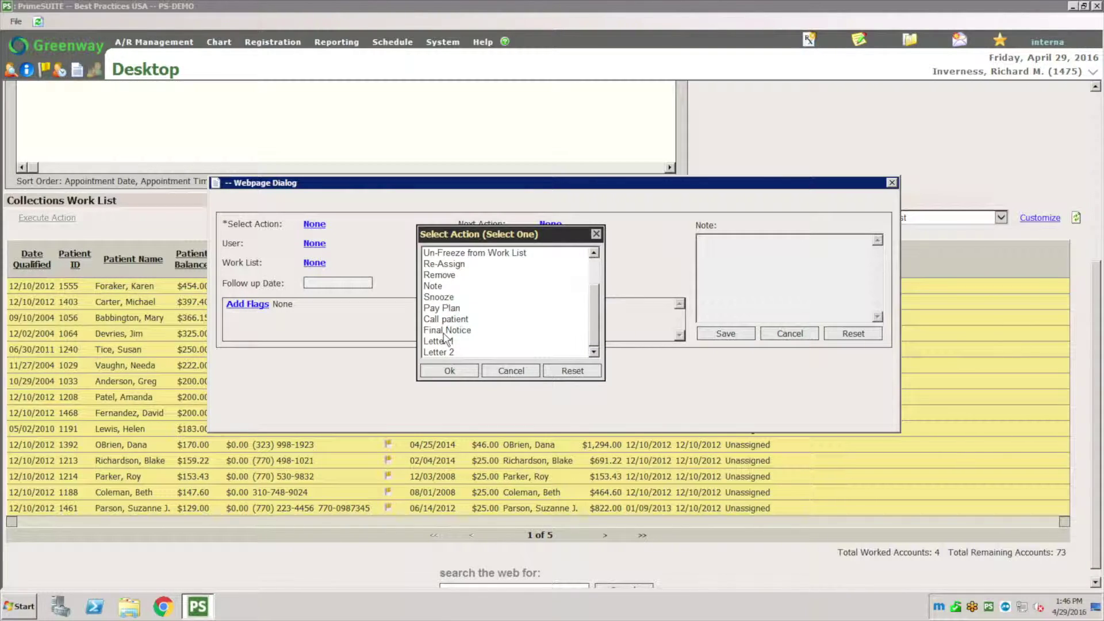
double_click(444, 331)
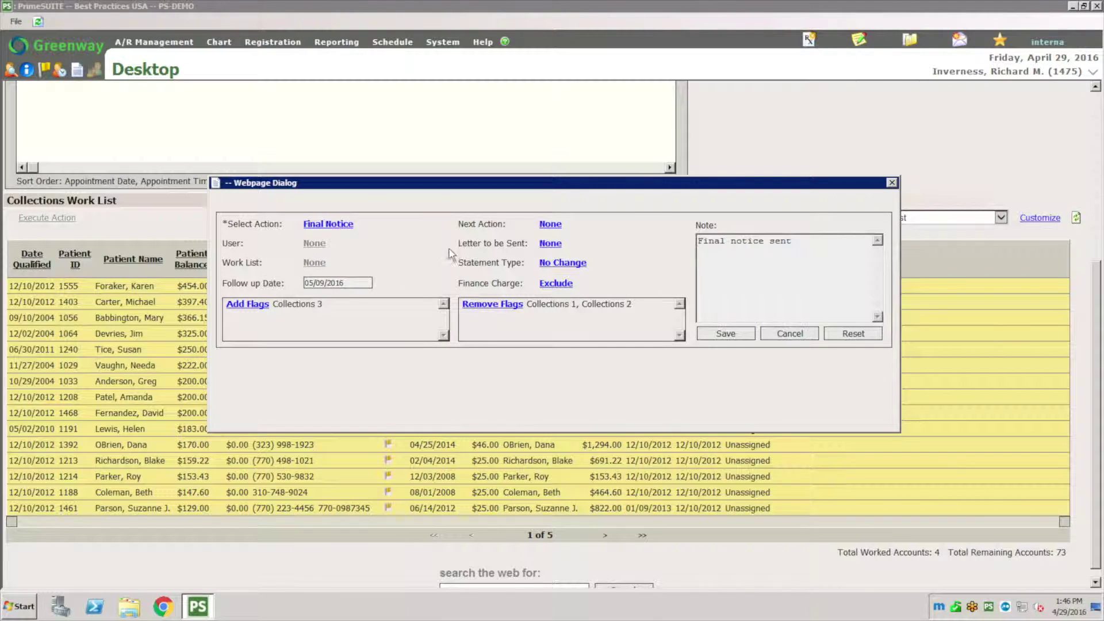
left_click(549, 225)
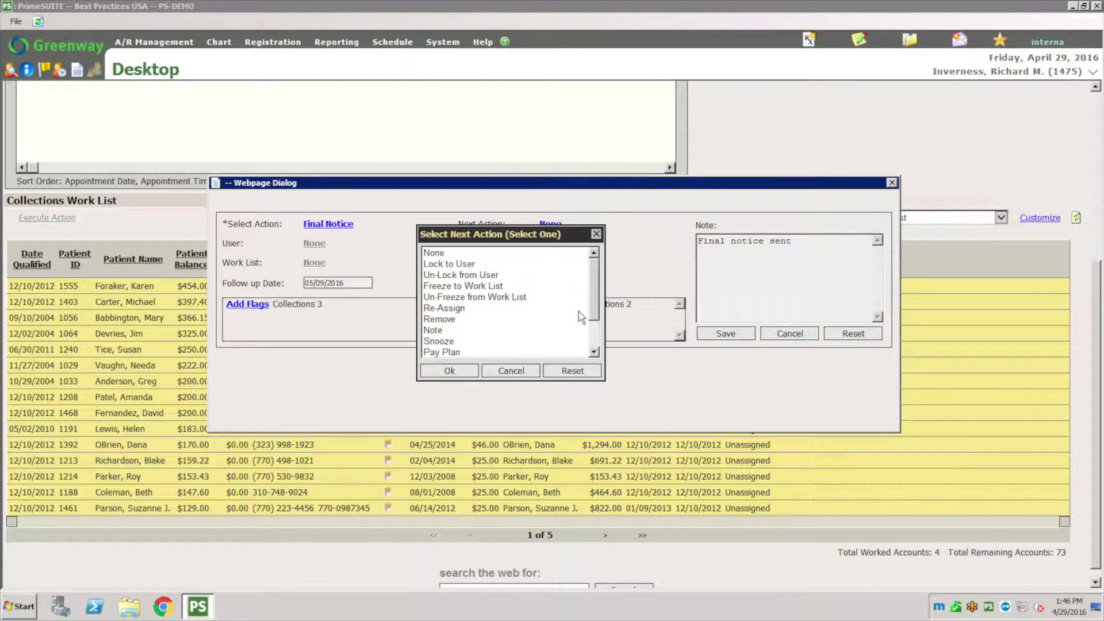
left_click_drag(593, 307, 594, 332)
double_click(454, 321)
left_click(554, 245)
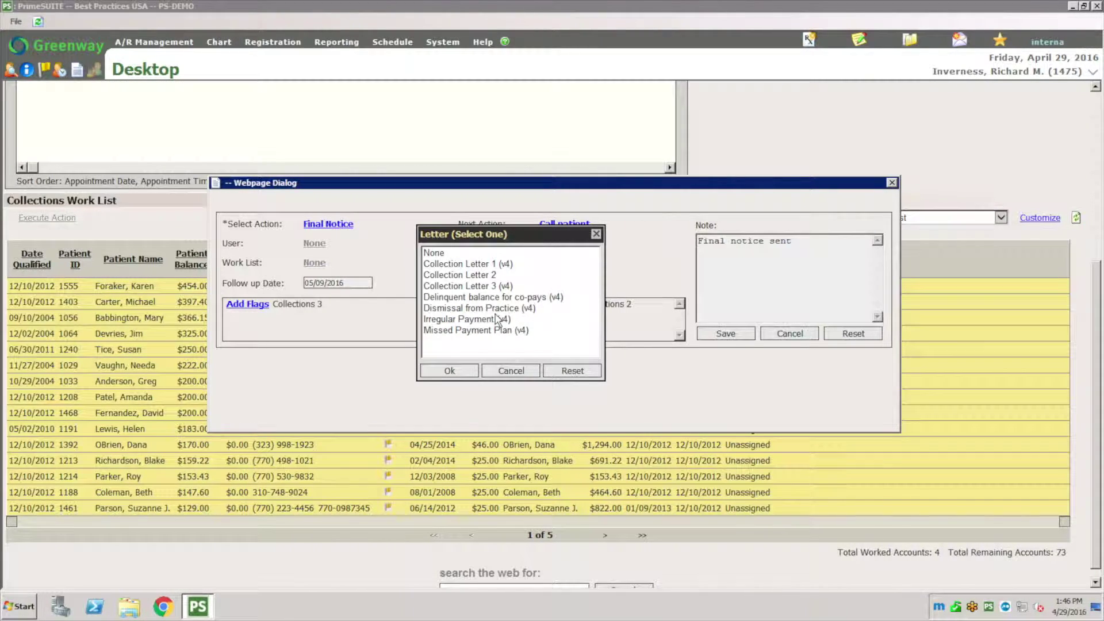
left_click(459, 266)
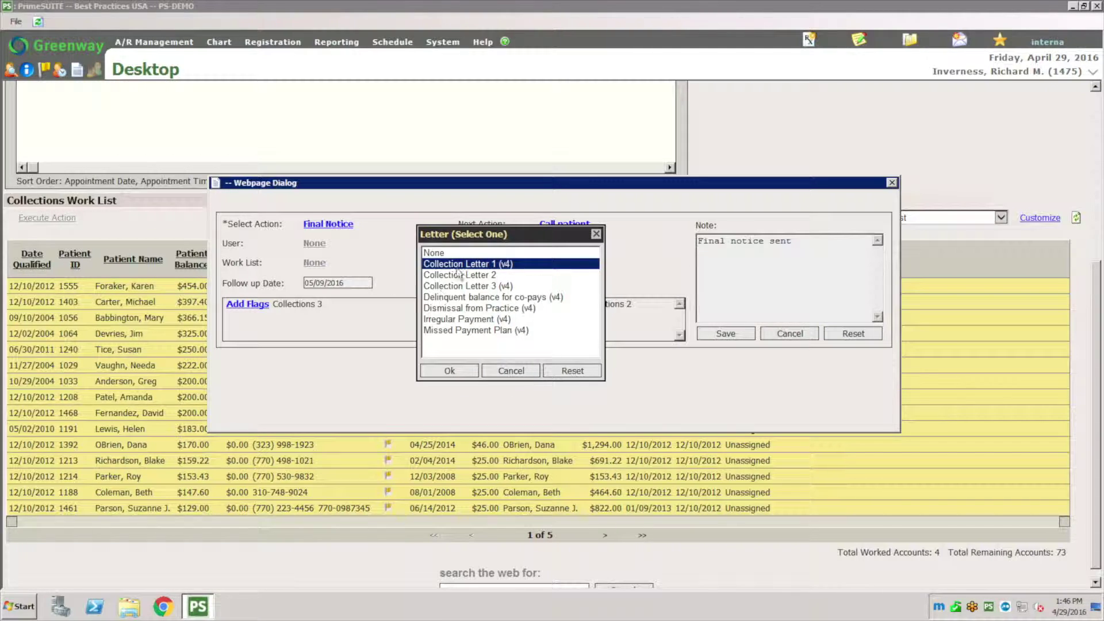
left_click(458, 375)
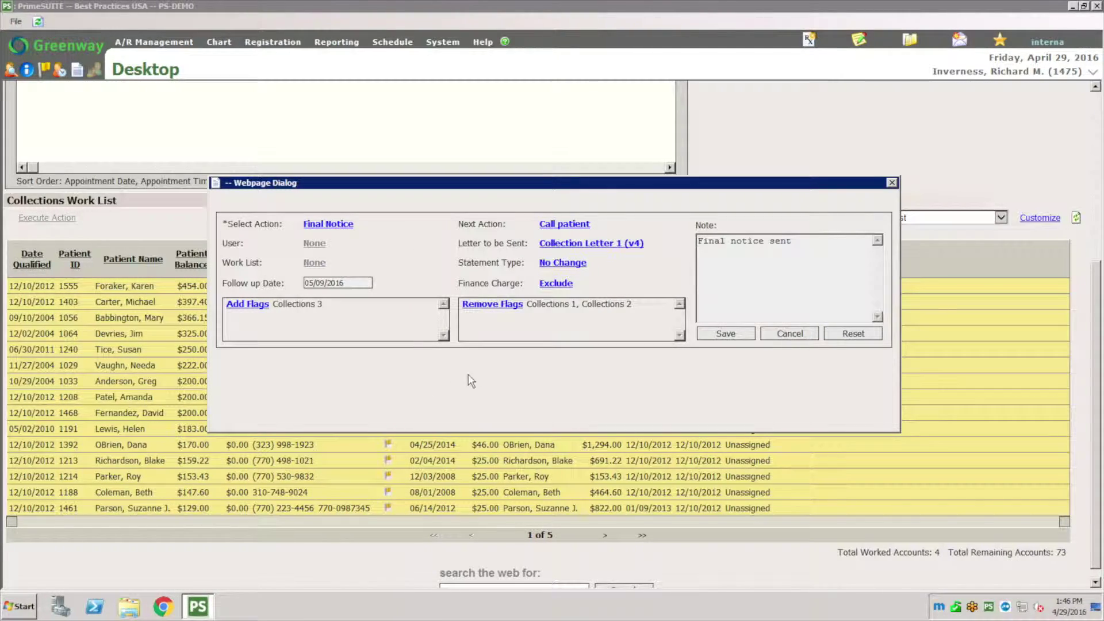
left_click(559, 270)
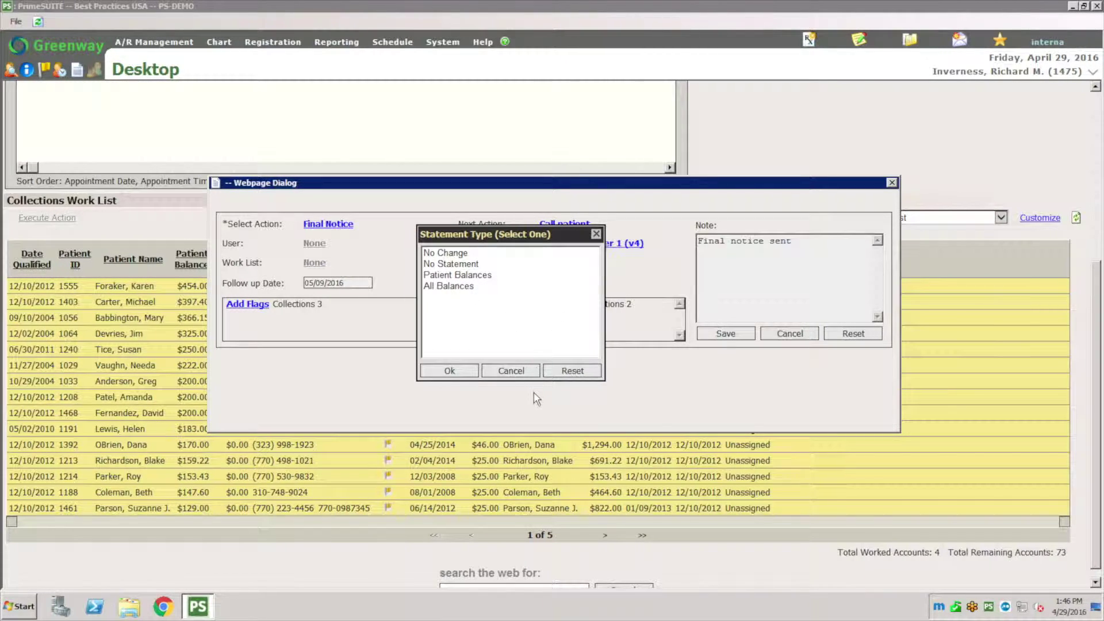
left_click(511, 371)
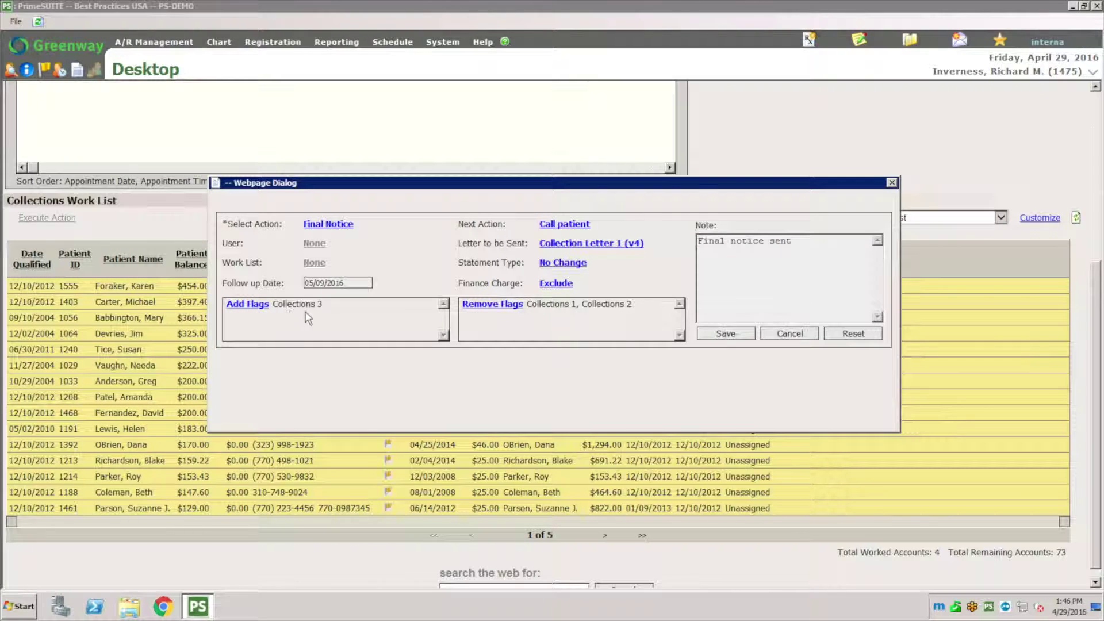
left_click(257, 305)
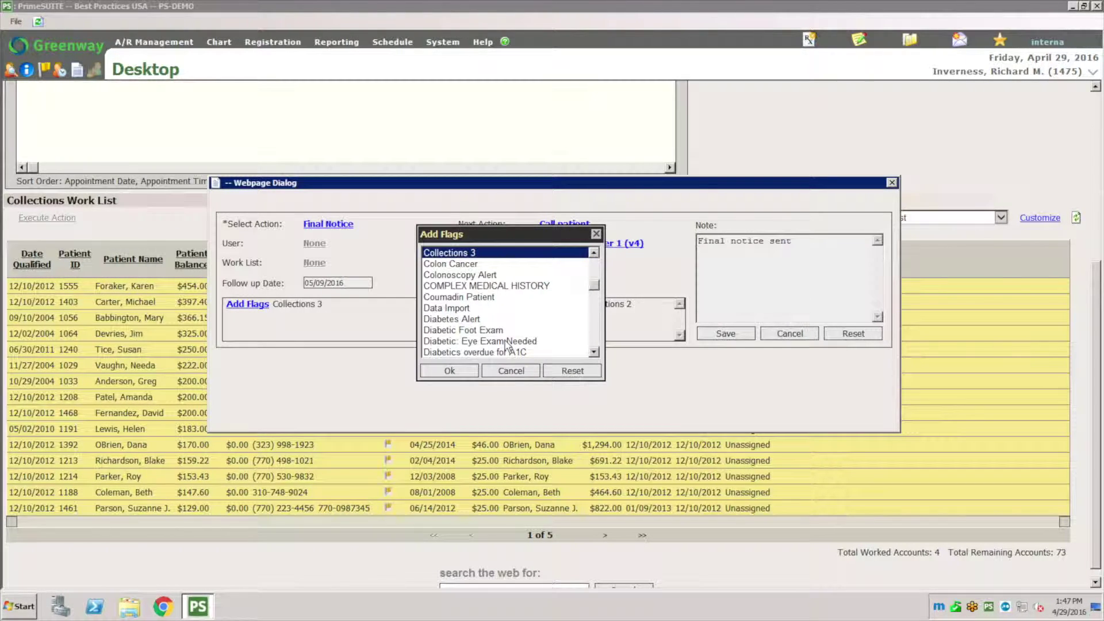
Keep Collections 3 as the flag and start appending 'Sending letter and I will call them' to the note
left_click(512, 371)
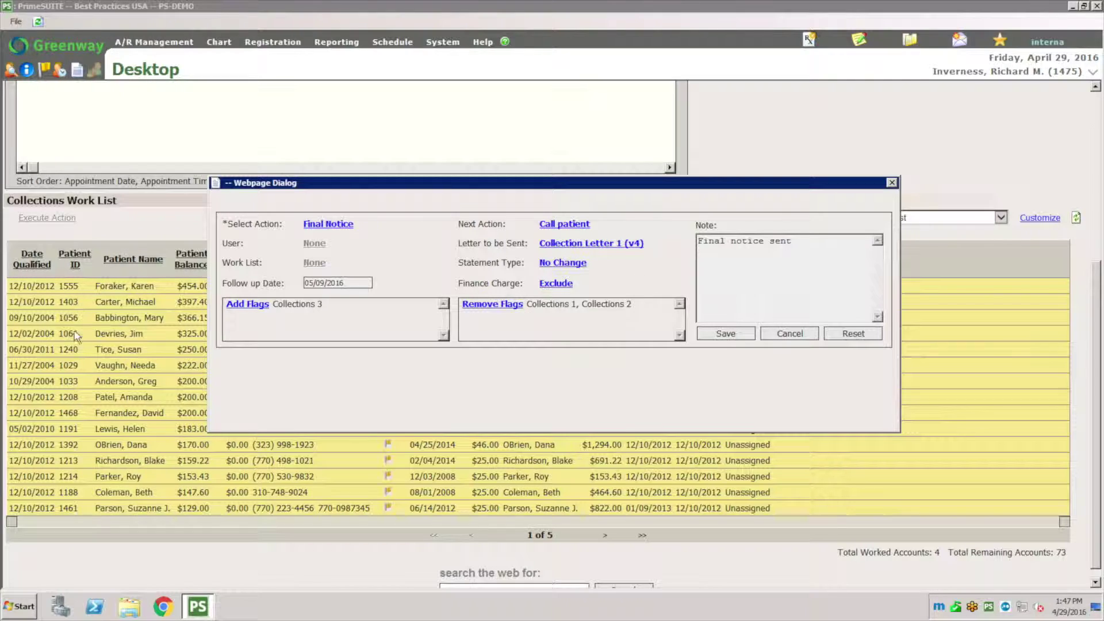
left_click(802, 248)
type("endi")
type("ng letter")
type(" on ")
type("d I w")
type("ill call th")
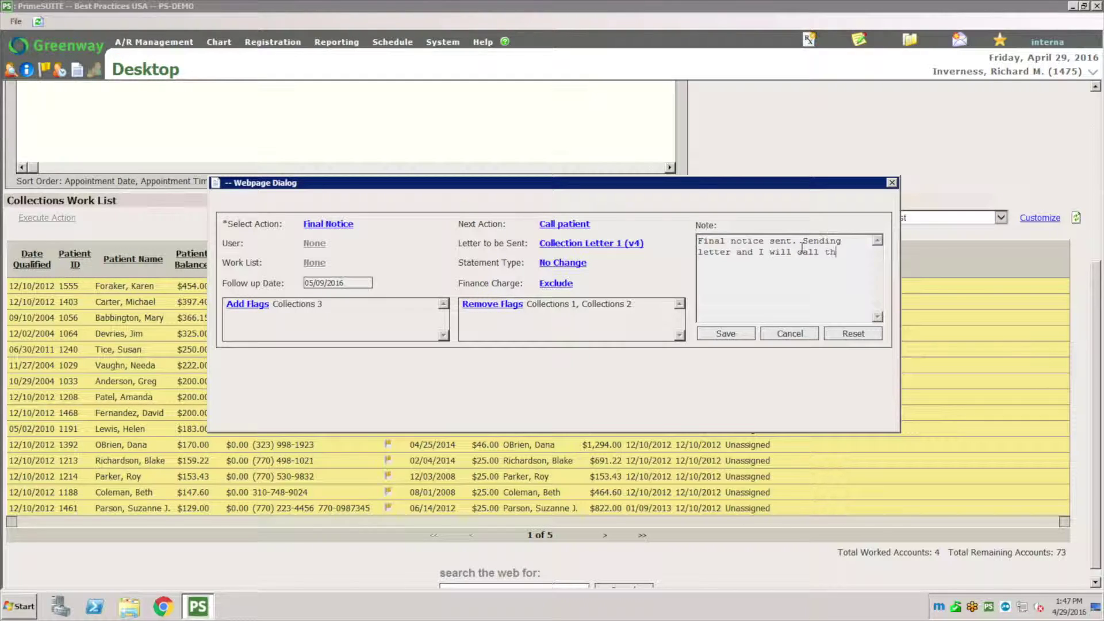
type("em next.")
Save the Final Notice action with its completed note, producing the 15-page letter preview
left_click(732, 336)
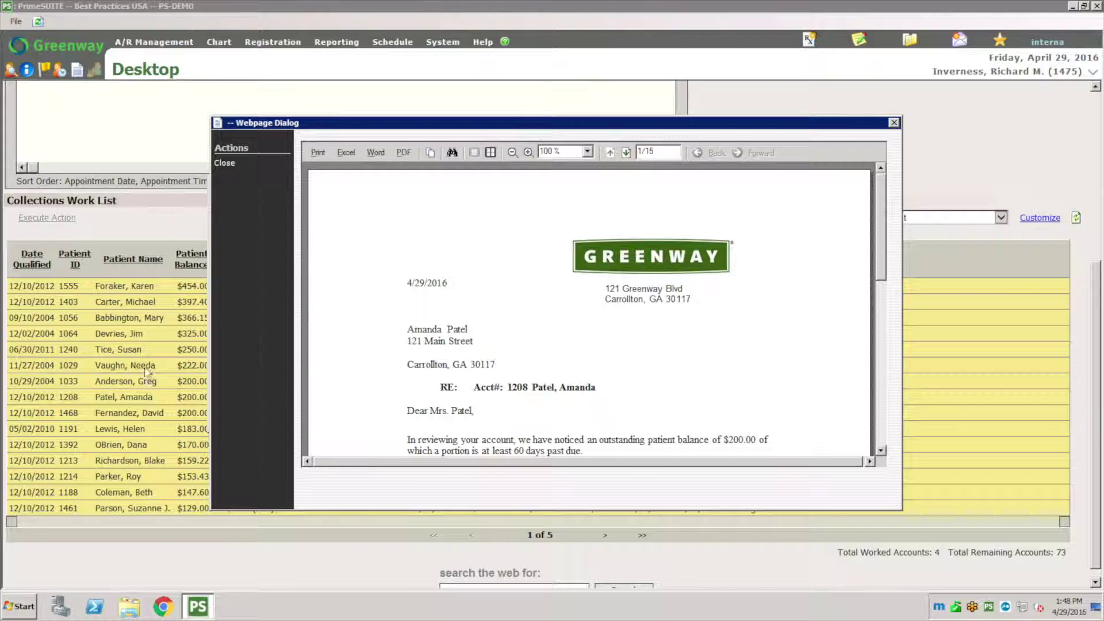
Scroll the letter preview and advance to page 3, the $159.22 past-due notice
left_click_drag(882, 275, 860, 298)
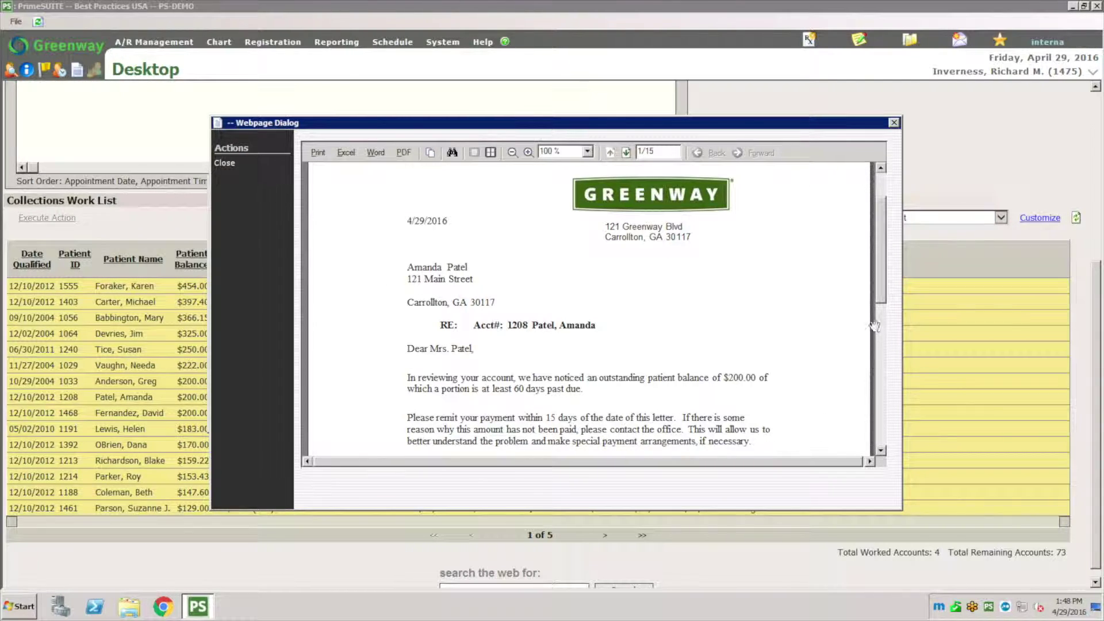
left_click_drag(878, 299, 884, 358)
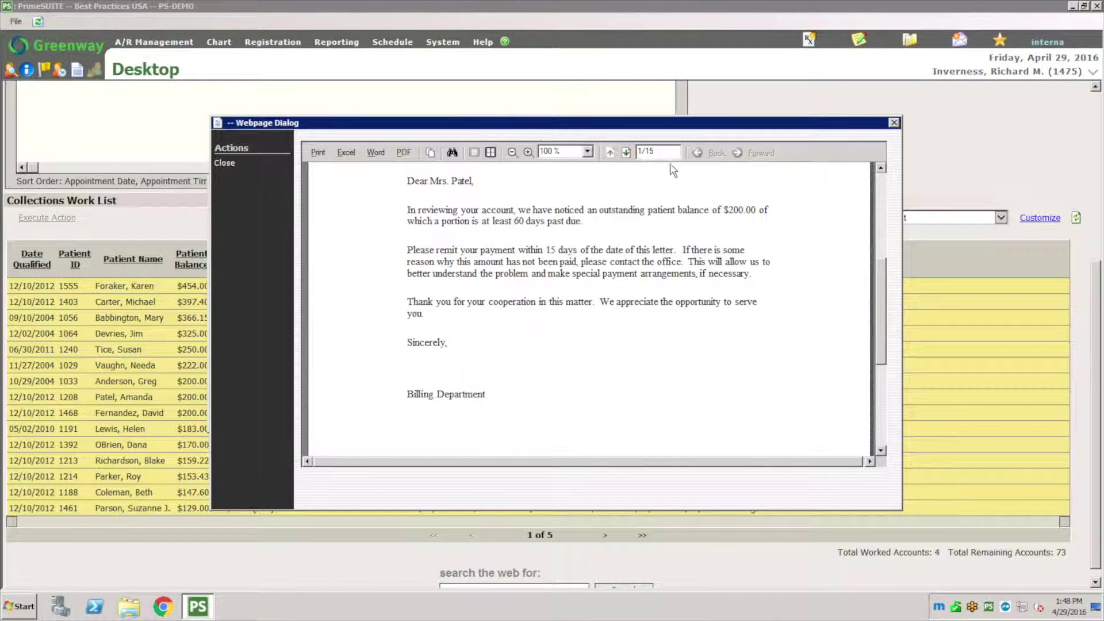
left_click(626, 153)
left_click(626, 152)
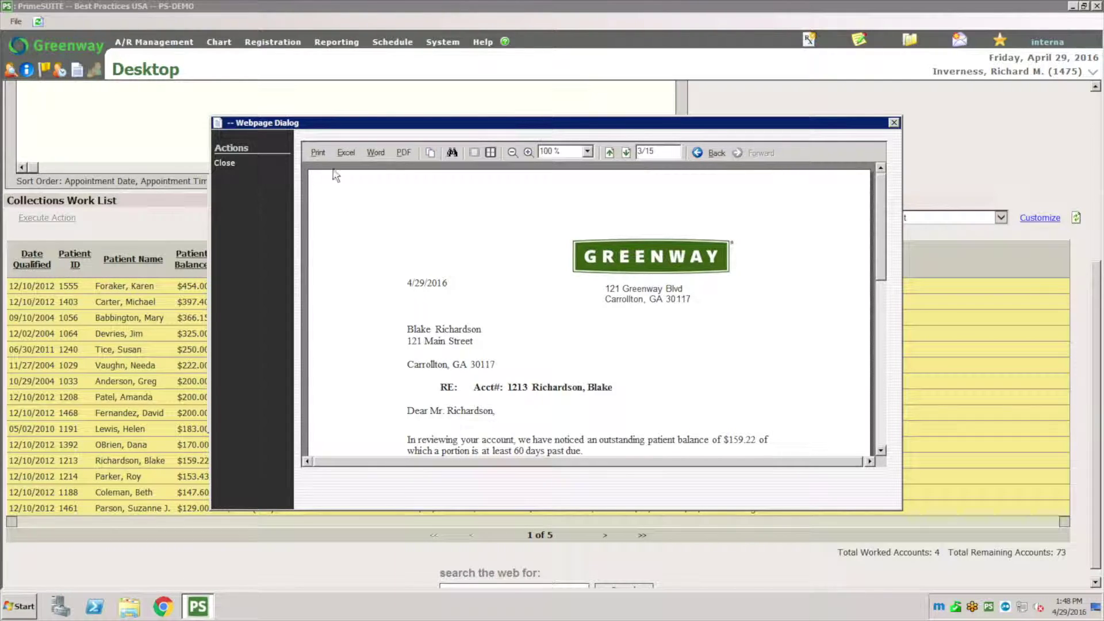
Export the letters as a PDF named 'collection letters' and dismiss the export message
left_click(410, 157)
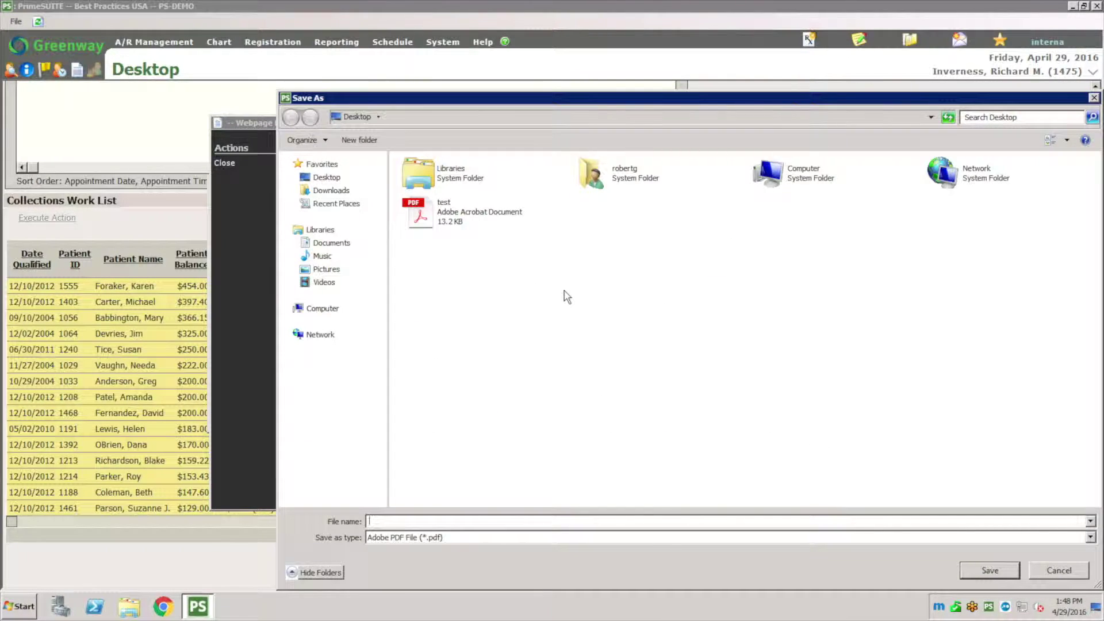
type("co")
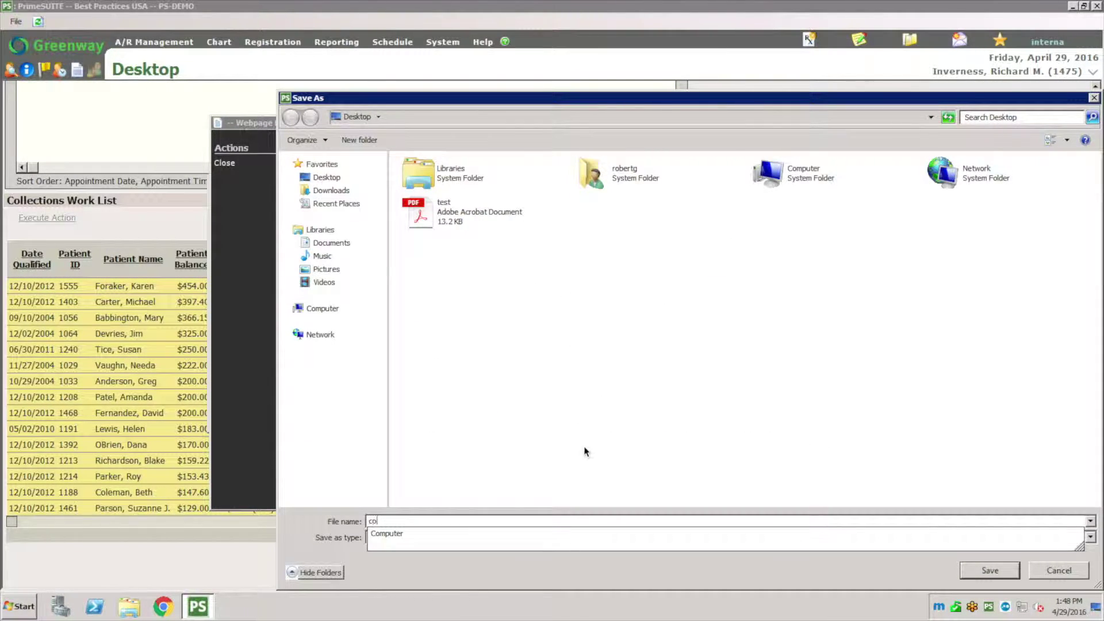
type("llection letters")
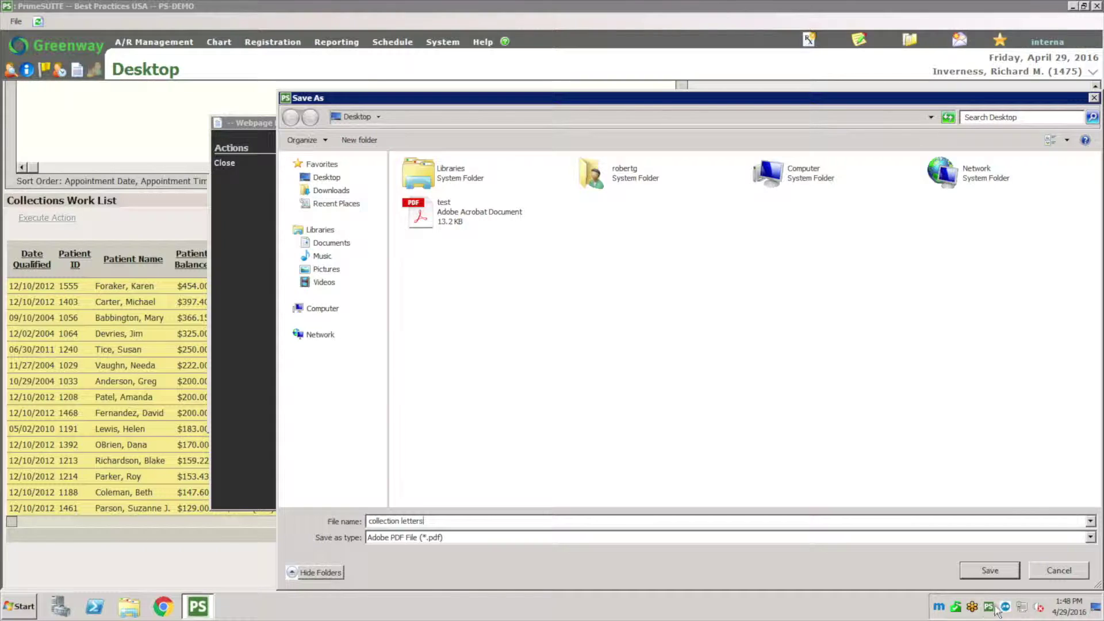
left_click(989, 571)
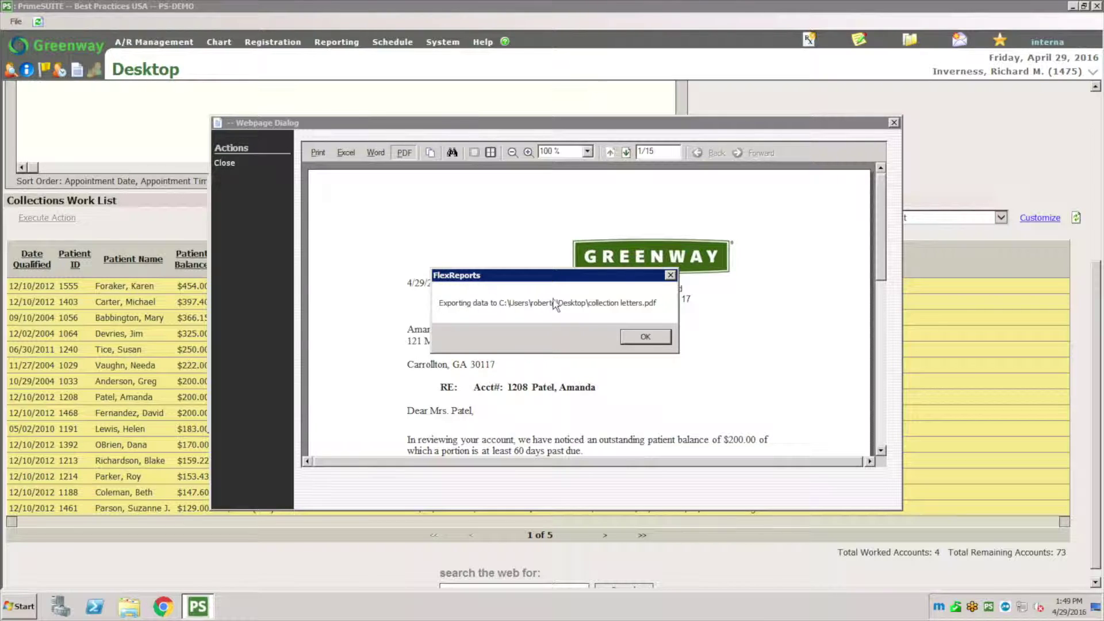
left_click(642, 336)
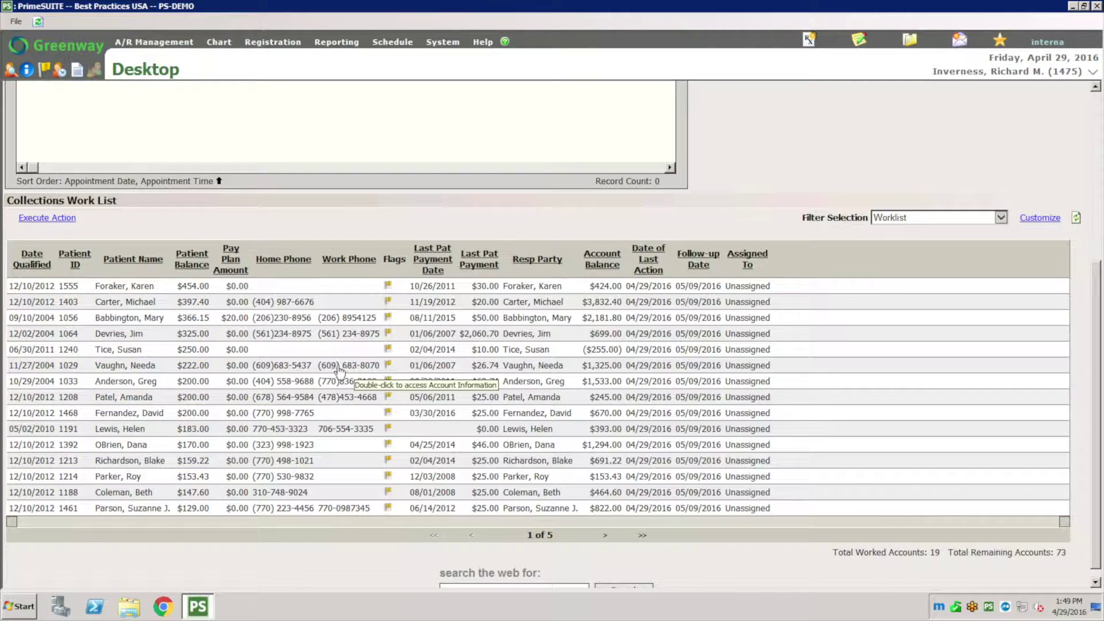
Open the top patient account from the work list and dismiss the flag alert
left_click(216, 291)
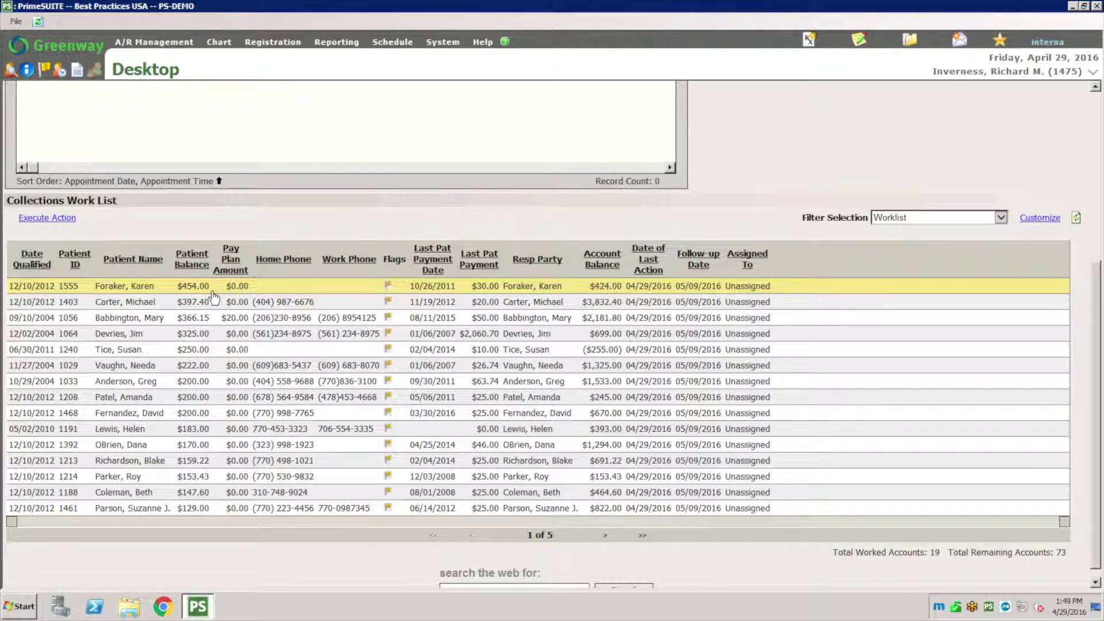
double_click(213, 291)
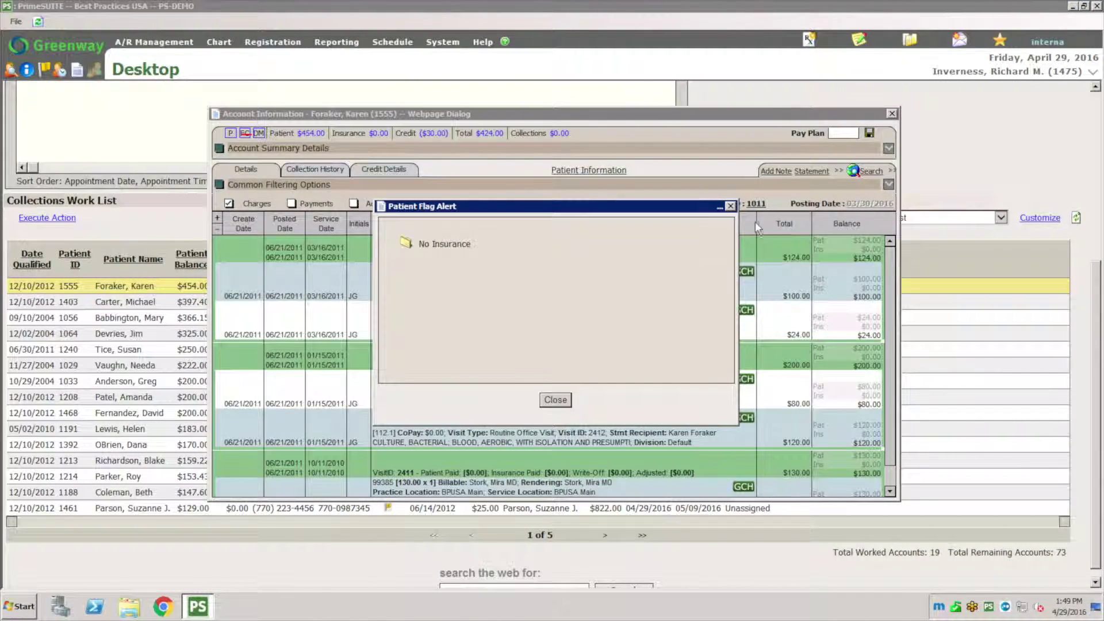
left_click(731, 206)
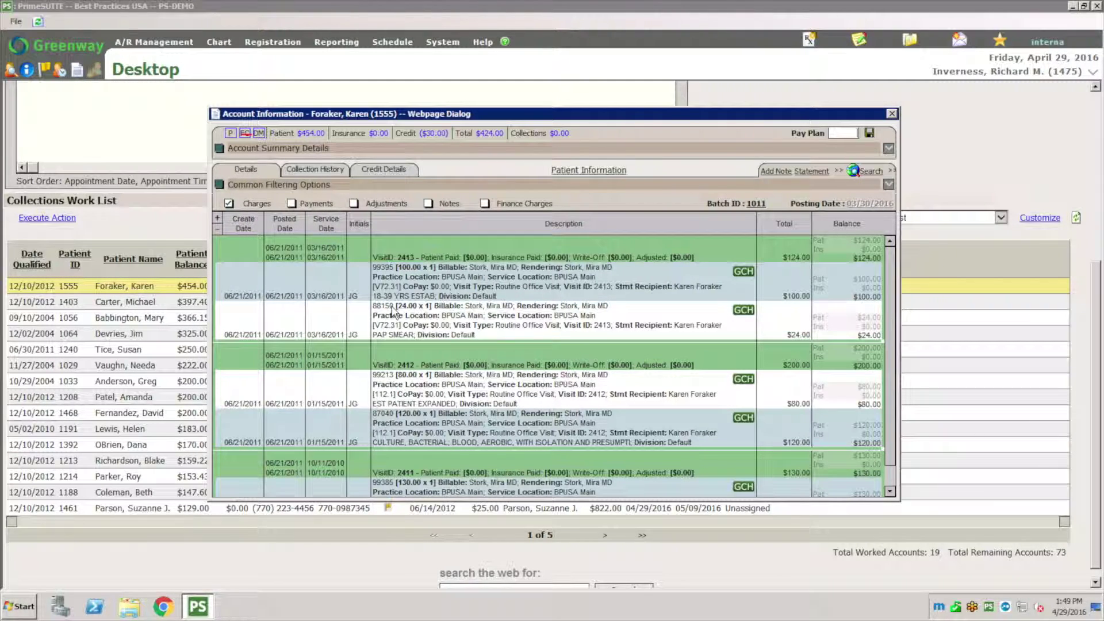
Filter the account grid to notes without charges, then view the Collection History
left_click(229, 204)
left_click(430, 204)
left_click(859, 171)
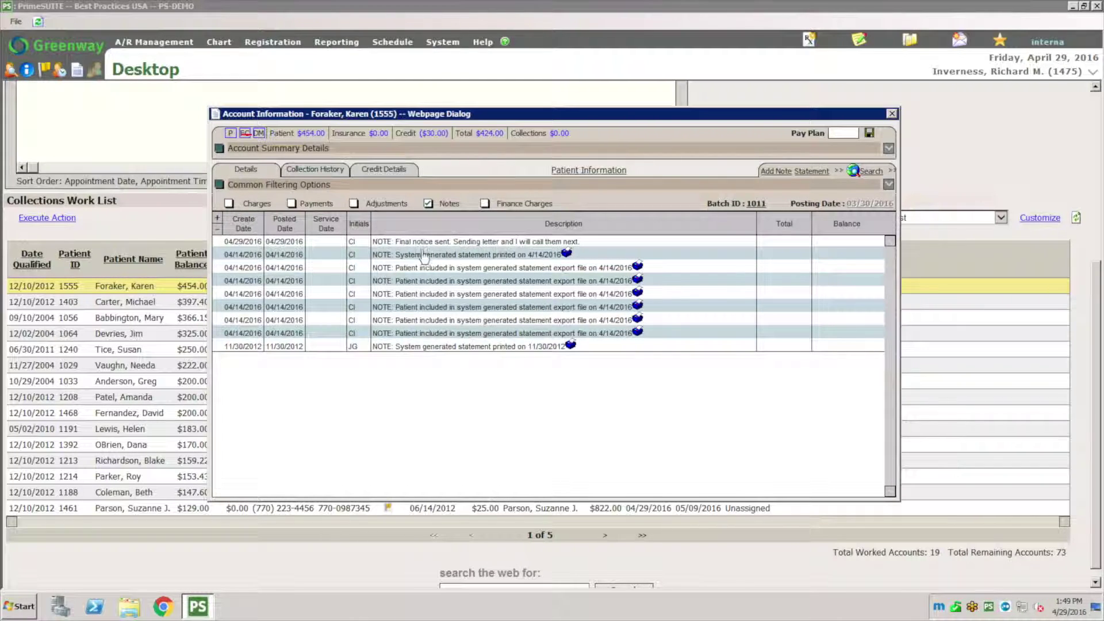
left_click(321, 170)
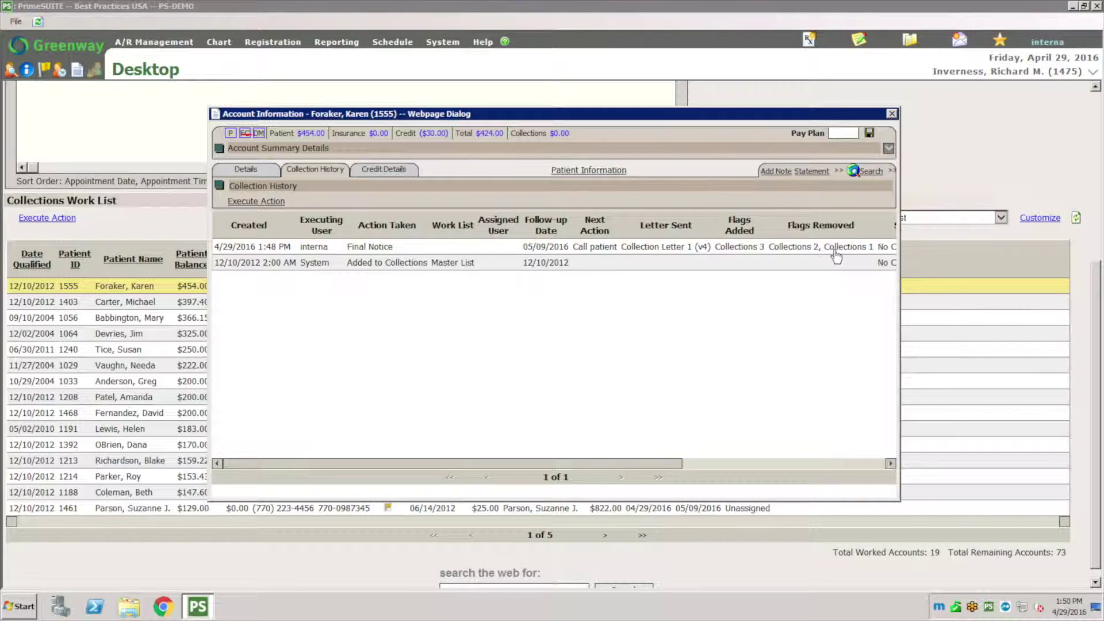
Select the Final Notice entry, cancel a new account note, close Account Information, and start a collection action
left_click(609, 249)
left_click(608, 252)
left_click(770, 171)
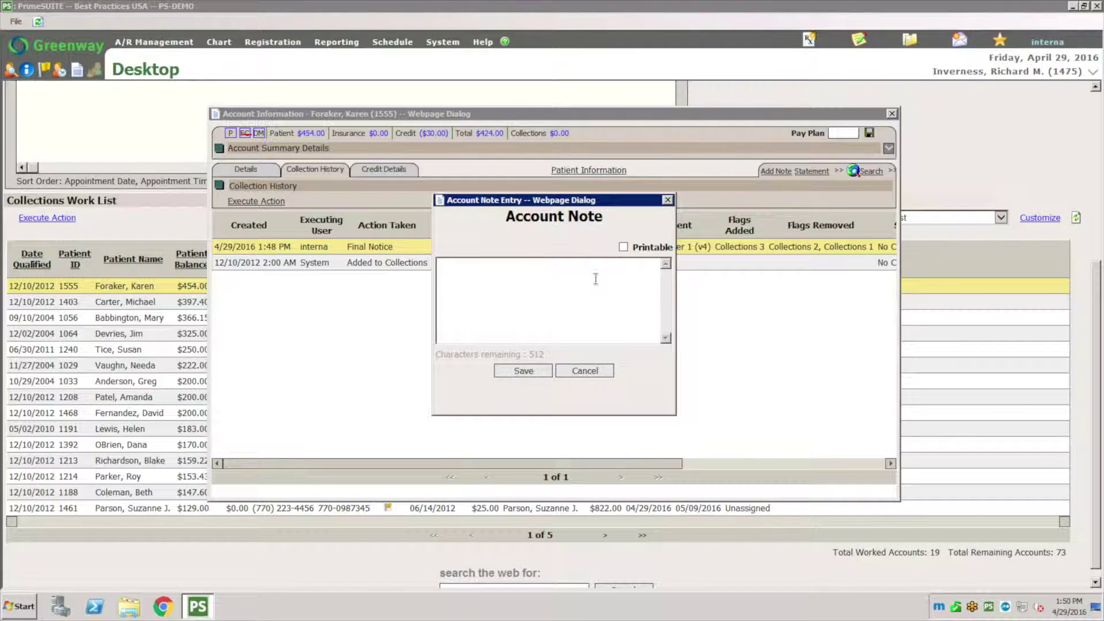
left_click(604, 377)
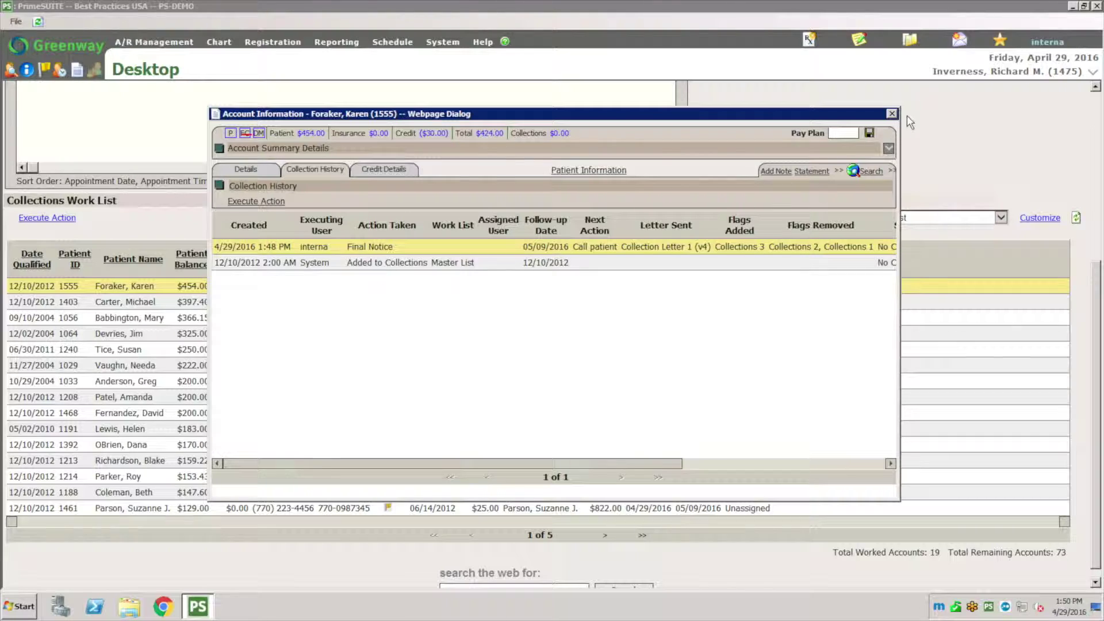
left_click(892, 113)
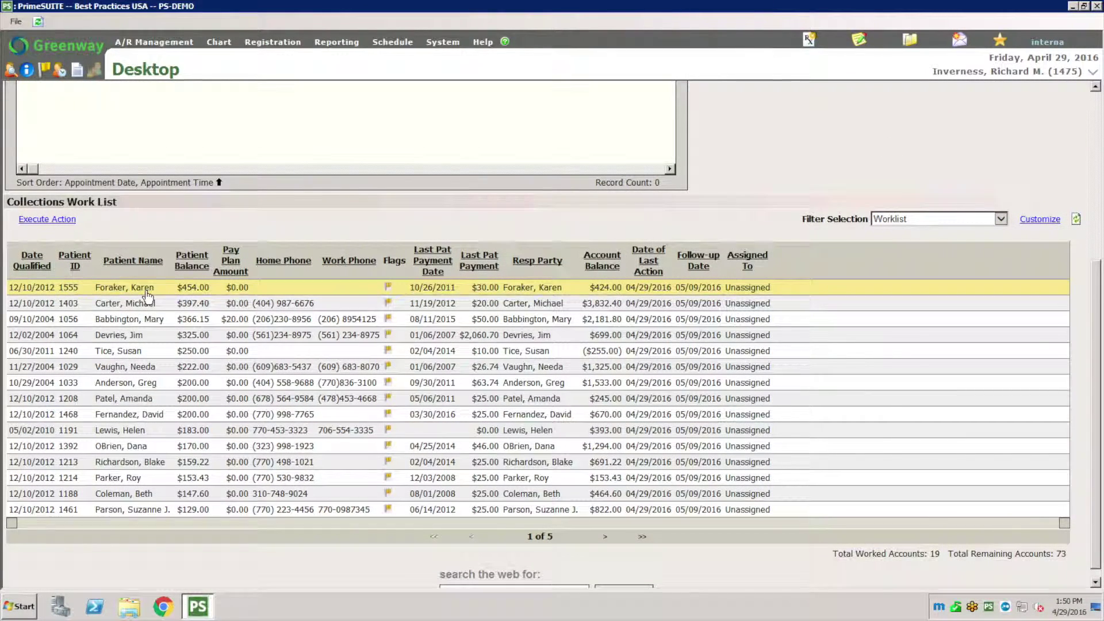
left_click(69, 221)
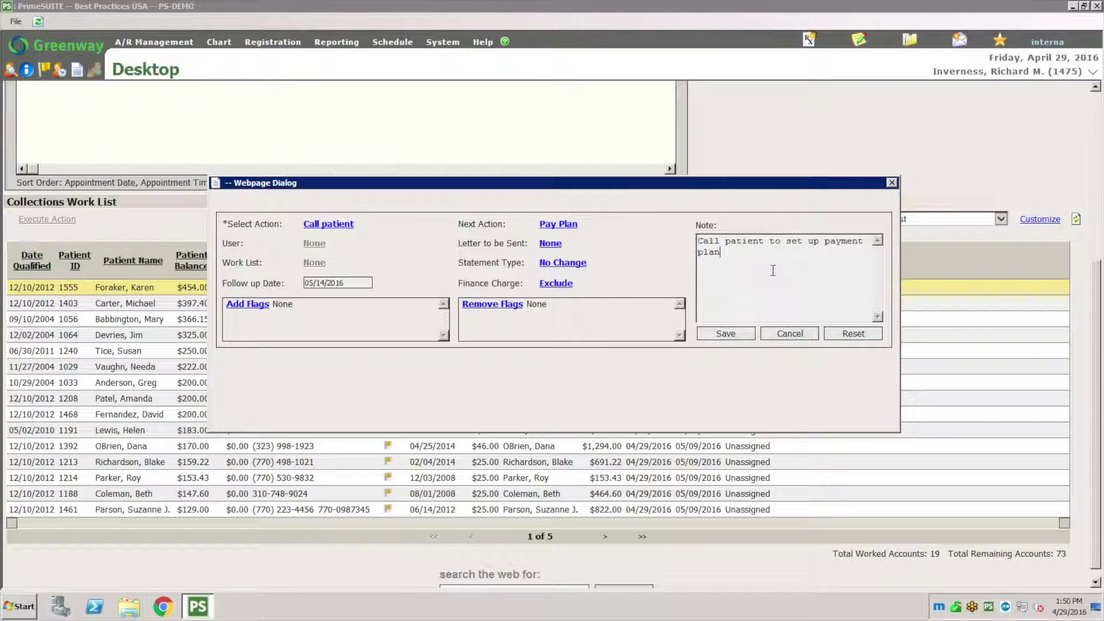
Append ', setup for $50 per month.' to the prefilled Call patient note
type(".")
key("BackSpace")
type(", setup for $50 per mont")
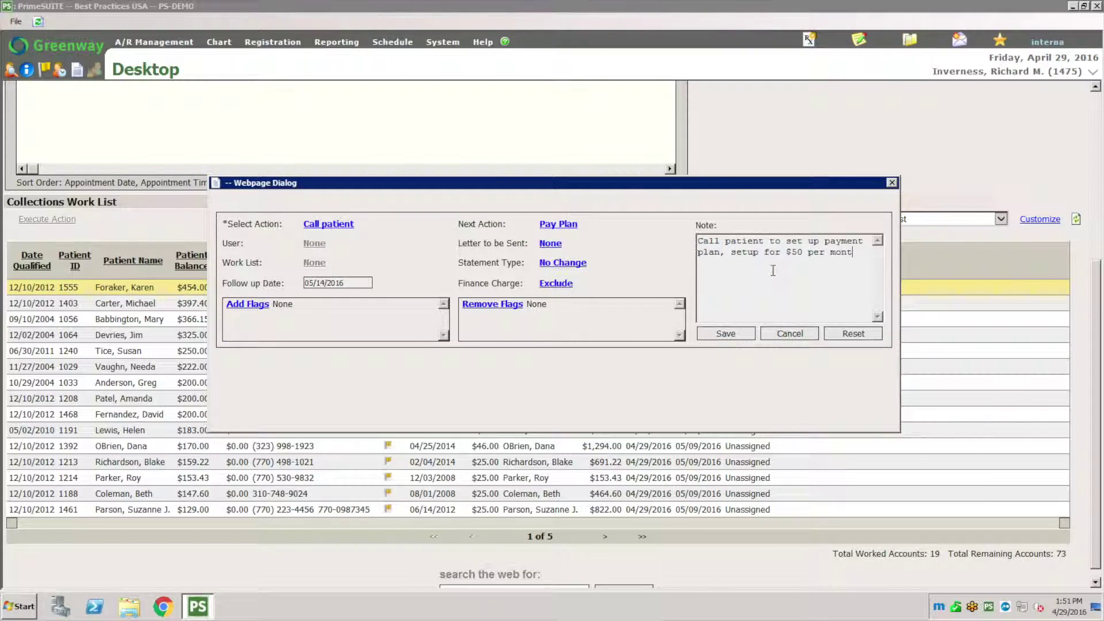
type("h.")
Add the Payment Plan flag to the Call patient action
left_click(262, 305)
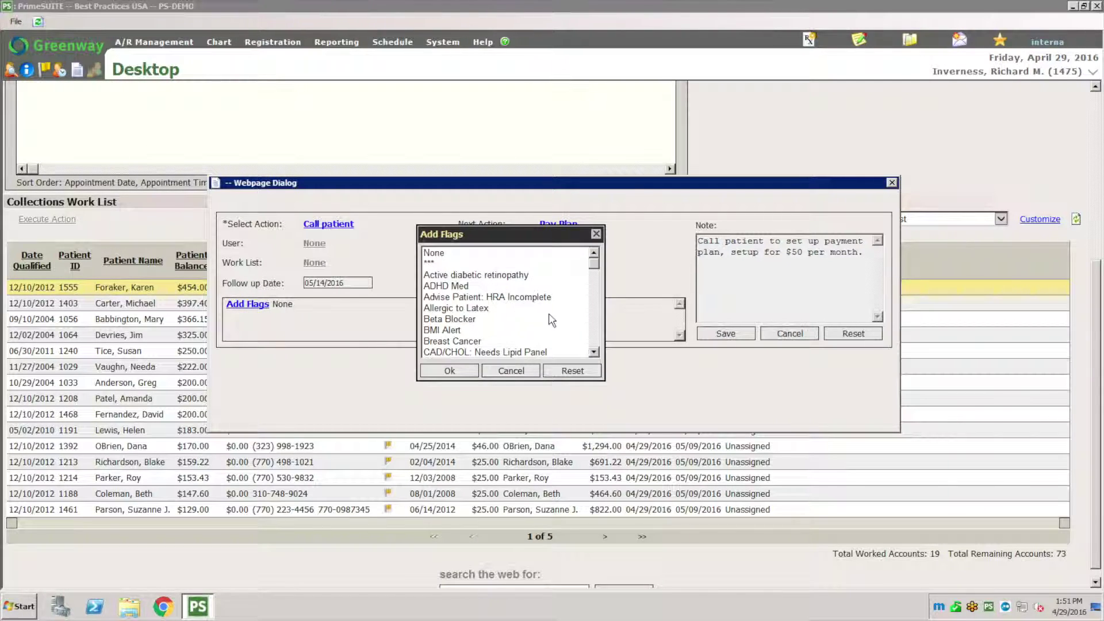
left_click(477, 319)
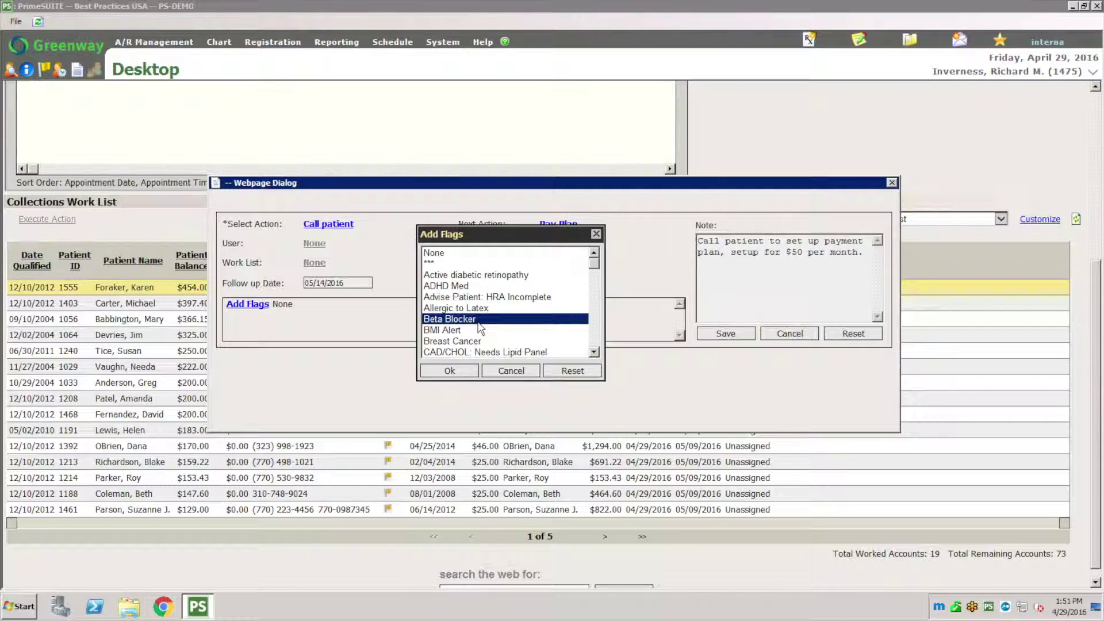
key("p")
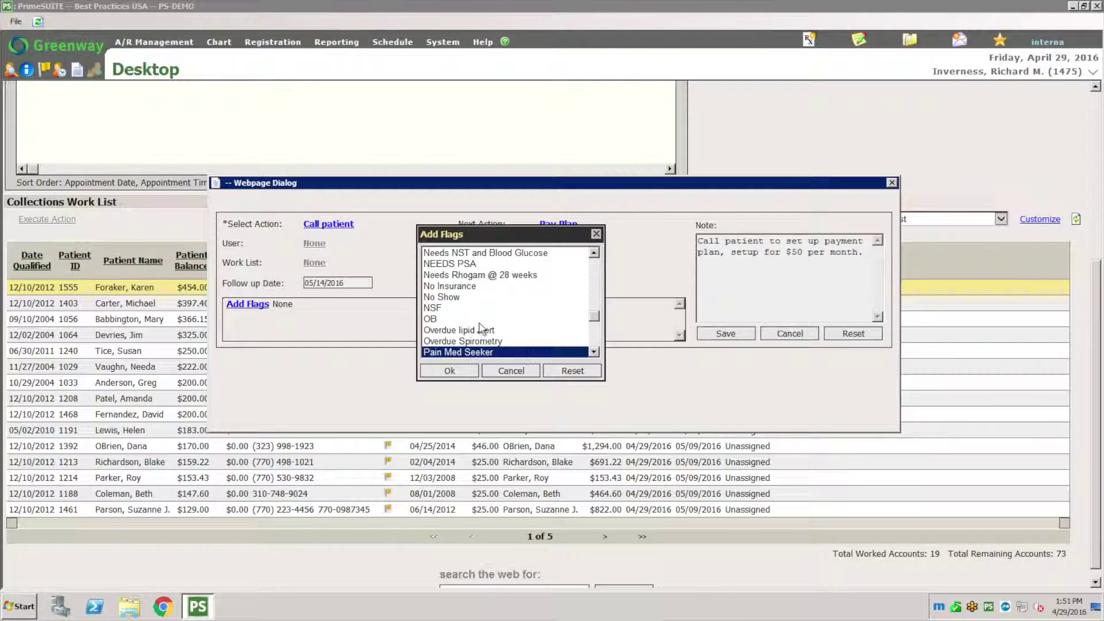
left_click(596, 355)
left_click(597, 354)
left_click(596, 354)
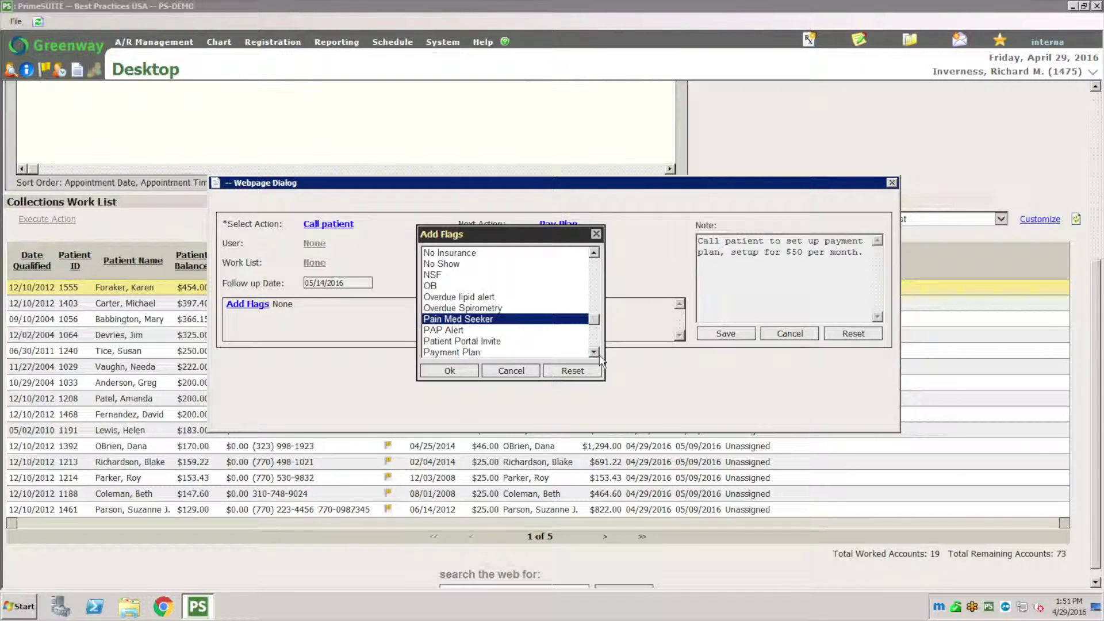
left_click(490, 352)
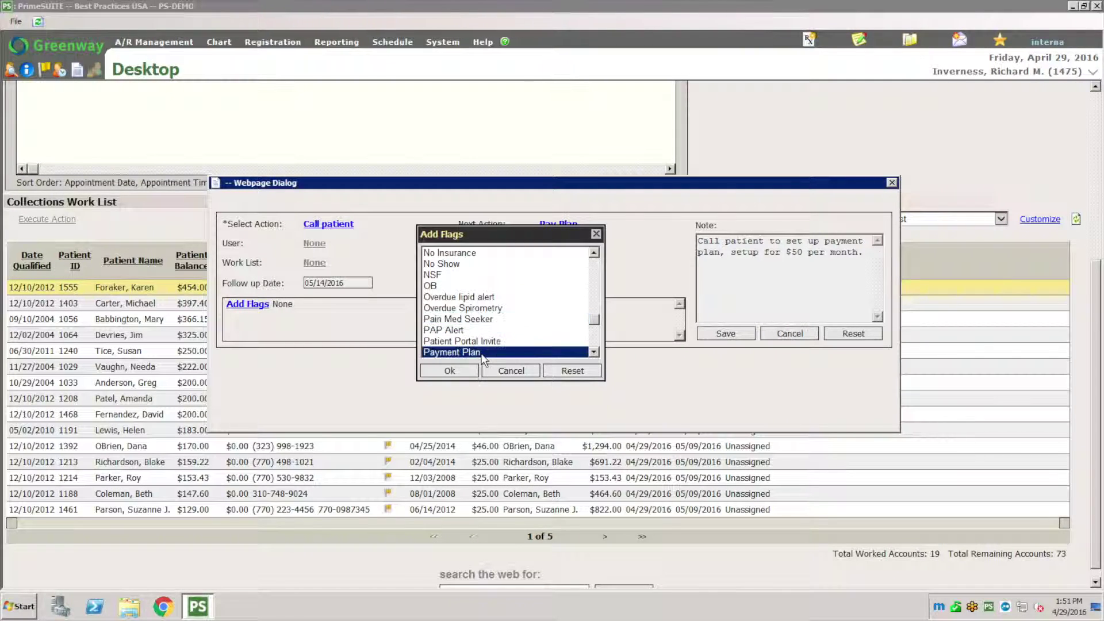
left_click(460, 372)
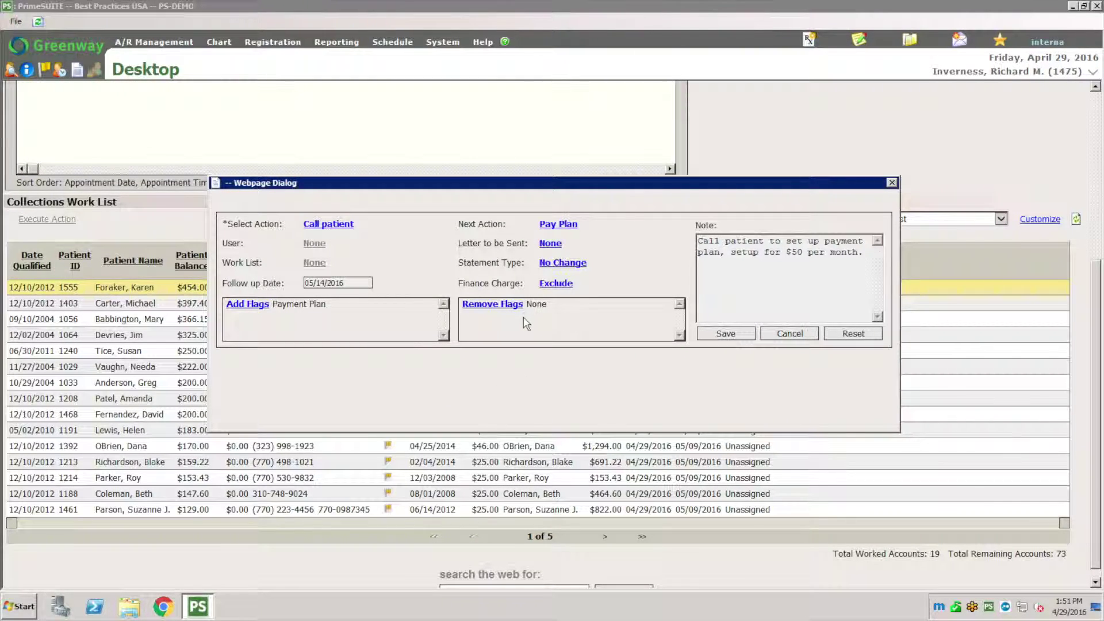
Remove the Collections 3 flag and save the Call patient action
left_click(510, 307)
left_click(489, 319)
key("Down")
key("Down")
key("Down")
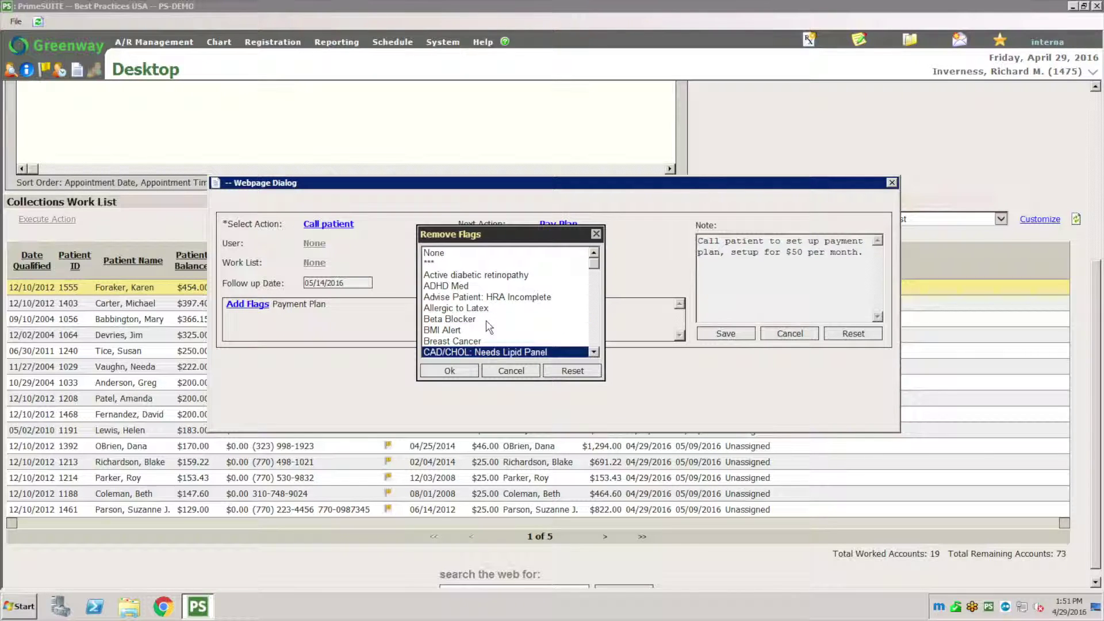
left_click(594, 352)
left_click(594, 352)
left_click(595, 352)
left_click(594, 352)
double_click(594, 352)
left_click(594, 352)
double_click(594, 352)
double_click(594, 352)
left_click(594, 352)
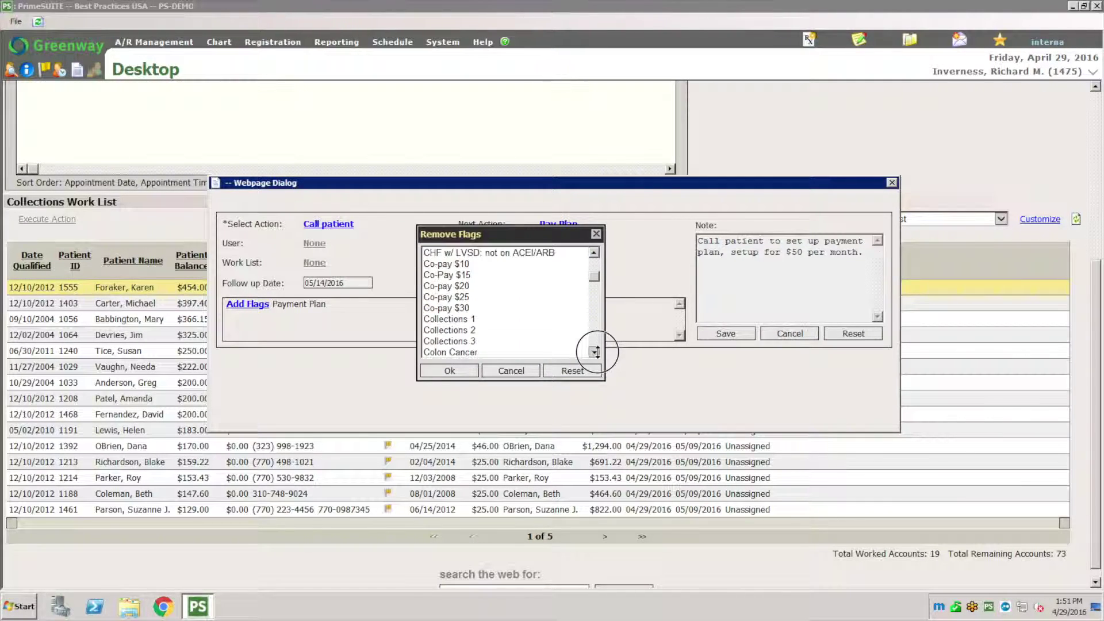
double_click(594, 352)
left_click(459, 319)
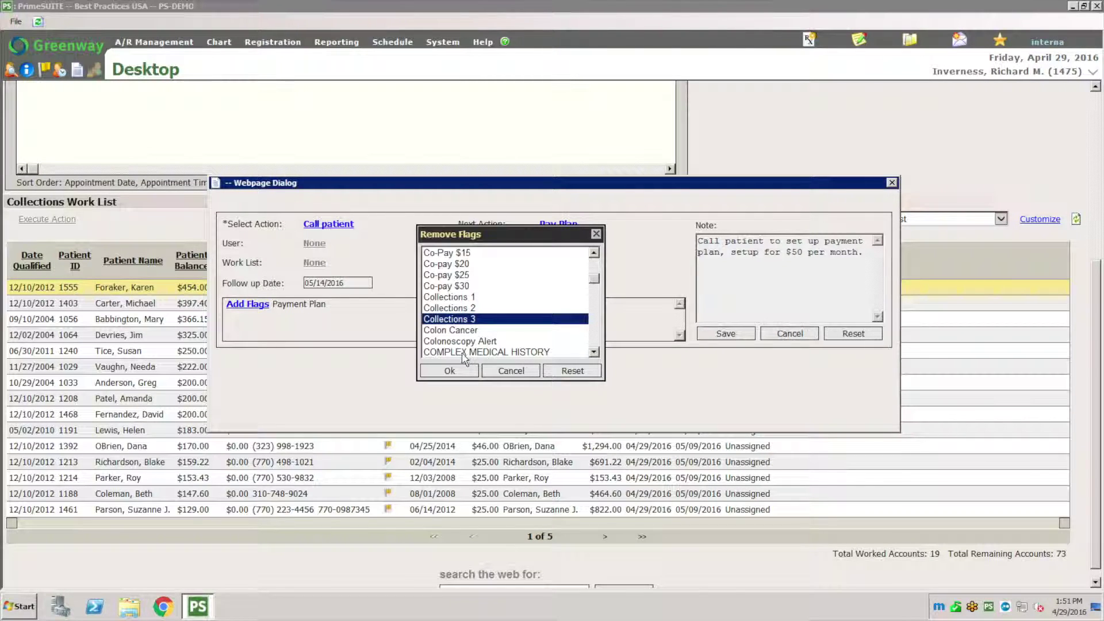
left_click(454, 371)
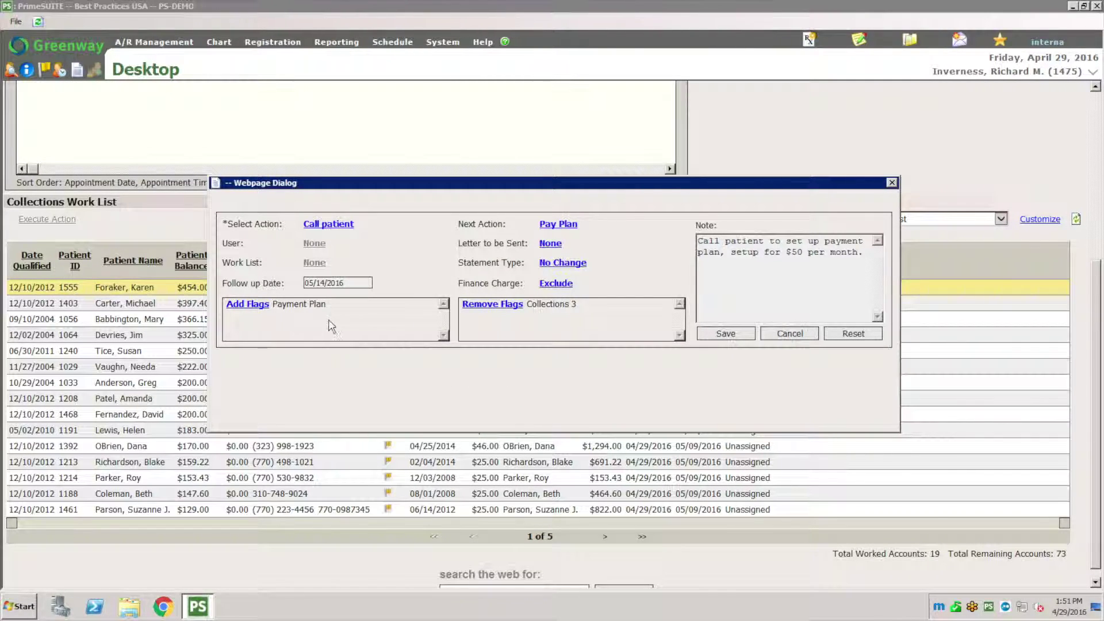
left_click(726, 335)
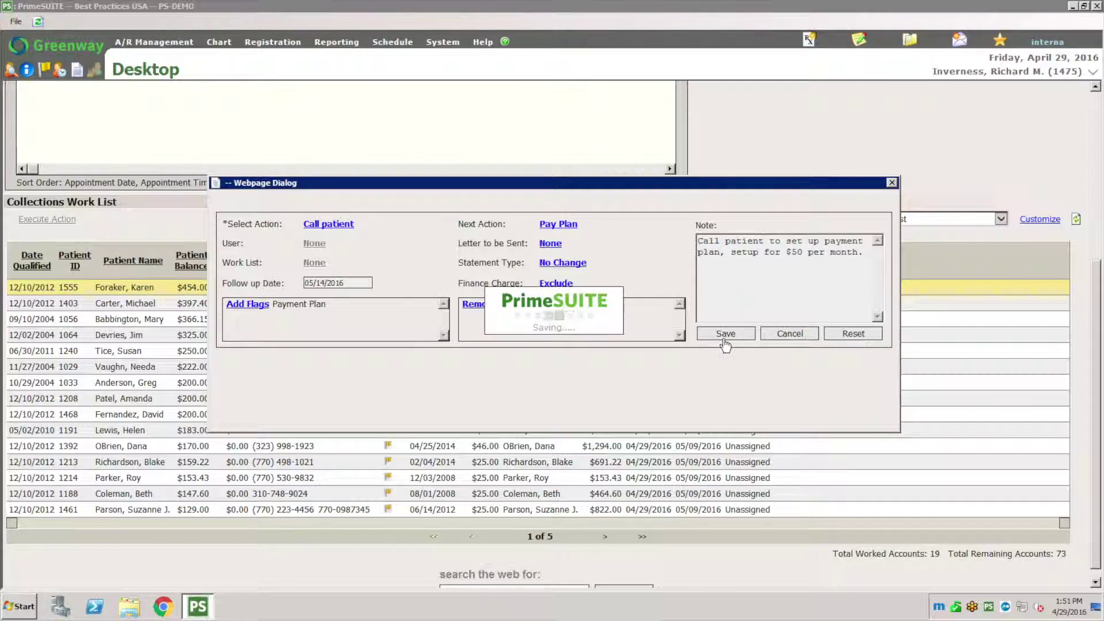
Reopen the account, list only notes without charges, and view the new Call patient entry in Collection History
left_click(150, 289)
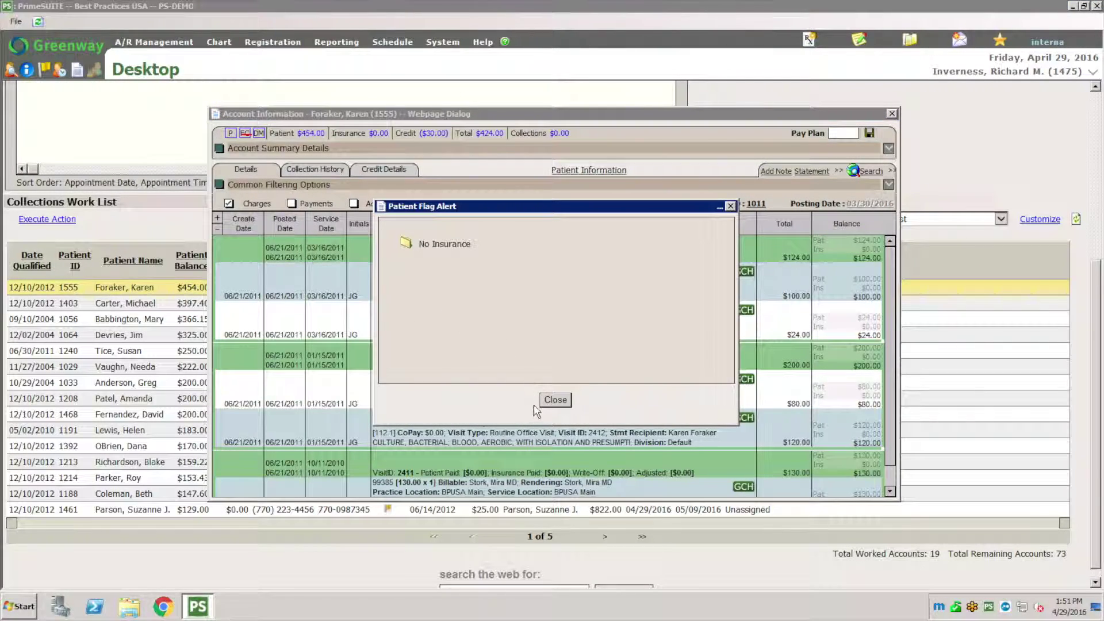
left_click(553, 400)
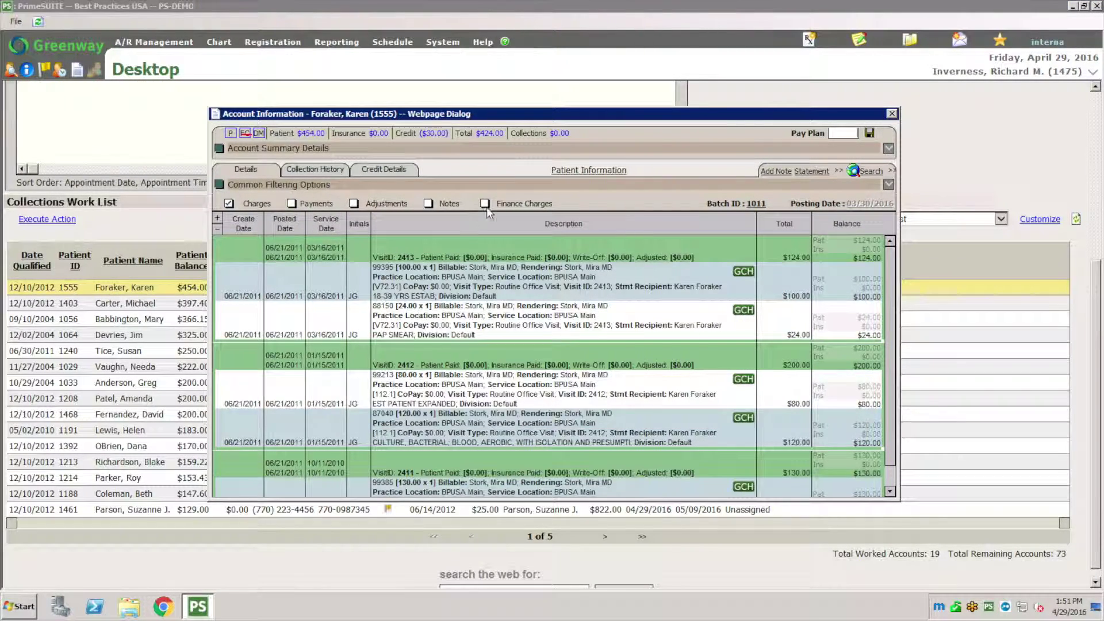
left_click(429, 204)
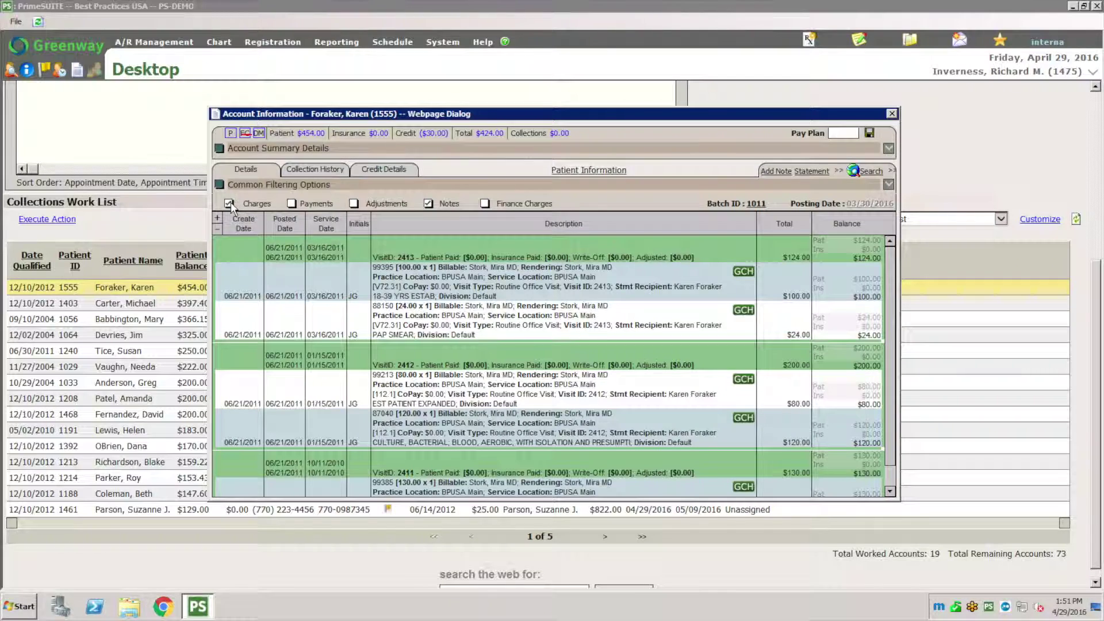
left_click(229, 203)
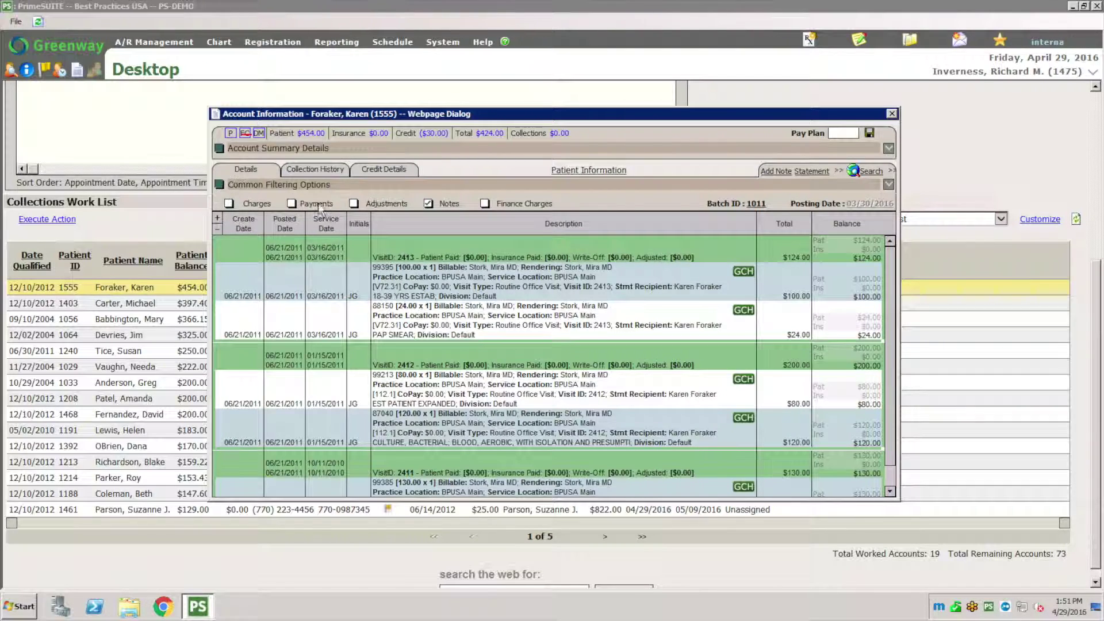
left_click(868, 171)
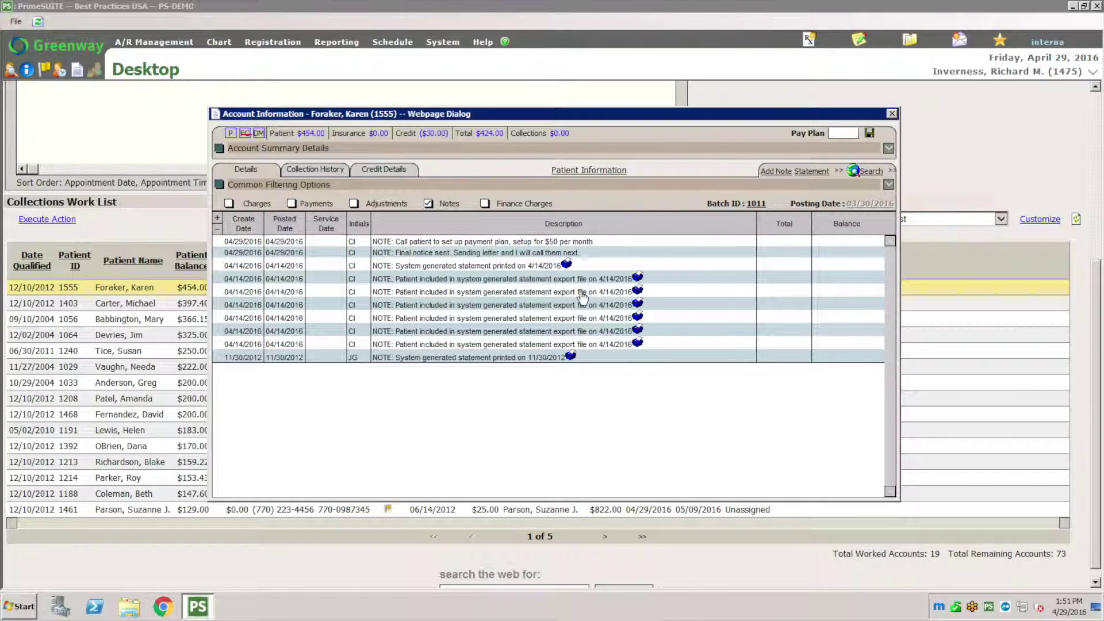
left_click(330, 170)
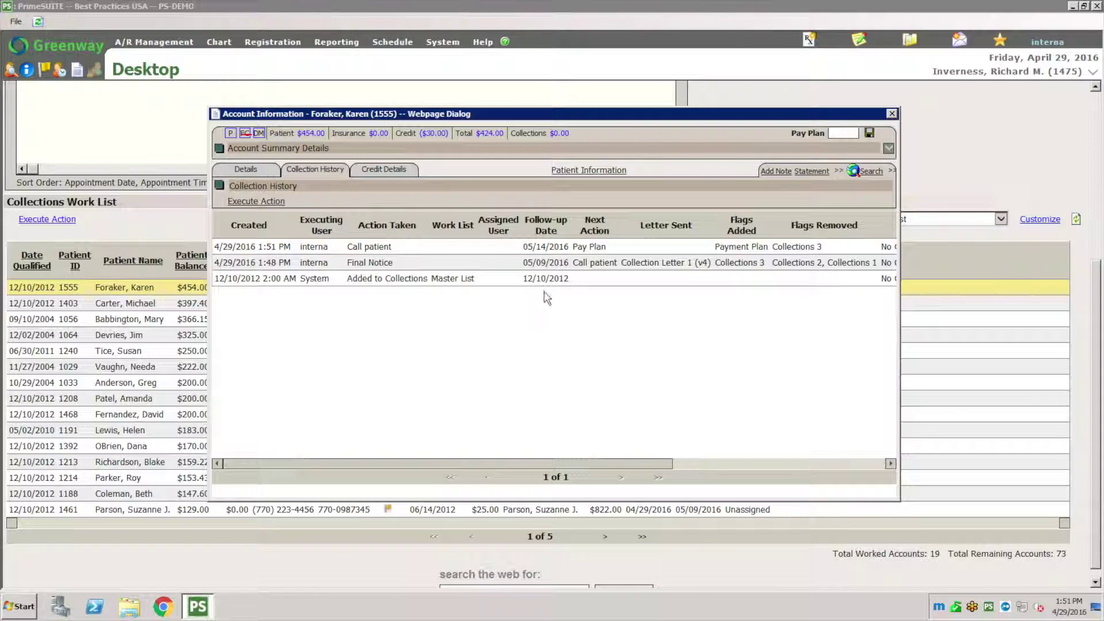